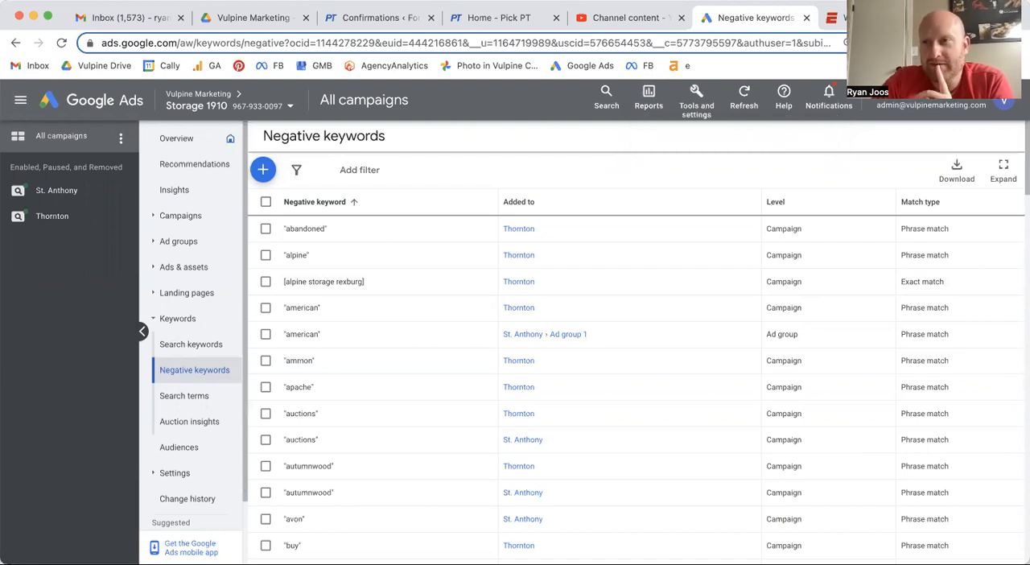
- Open the search terms report for all campaigns in the storage account
left_click(932, 17)
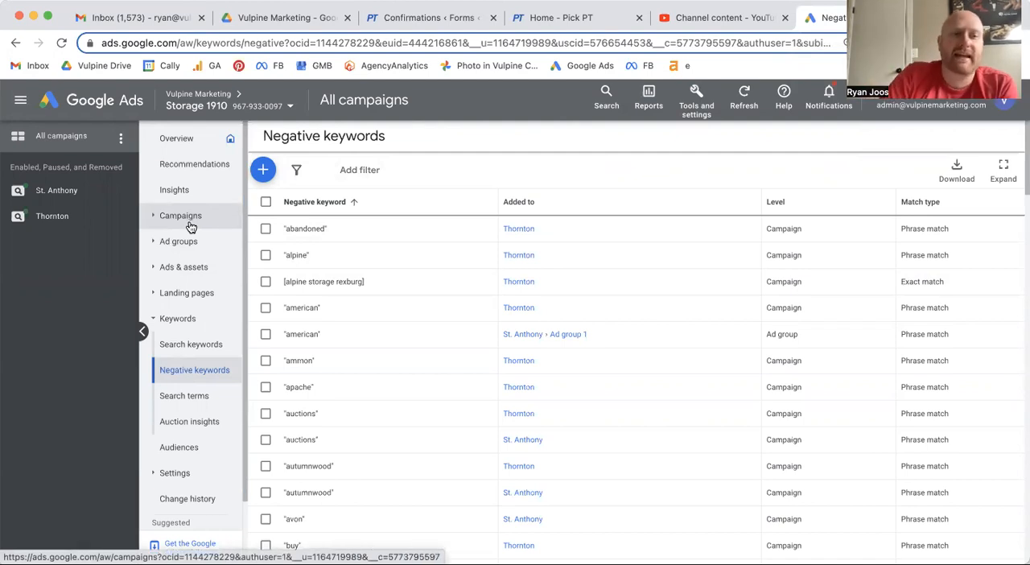
left_click(56, 201)
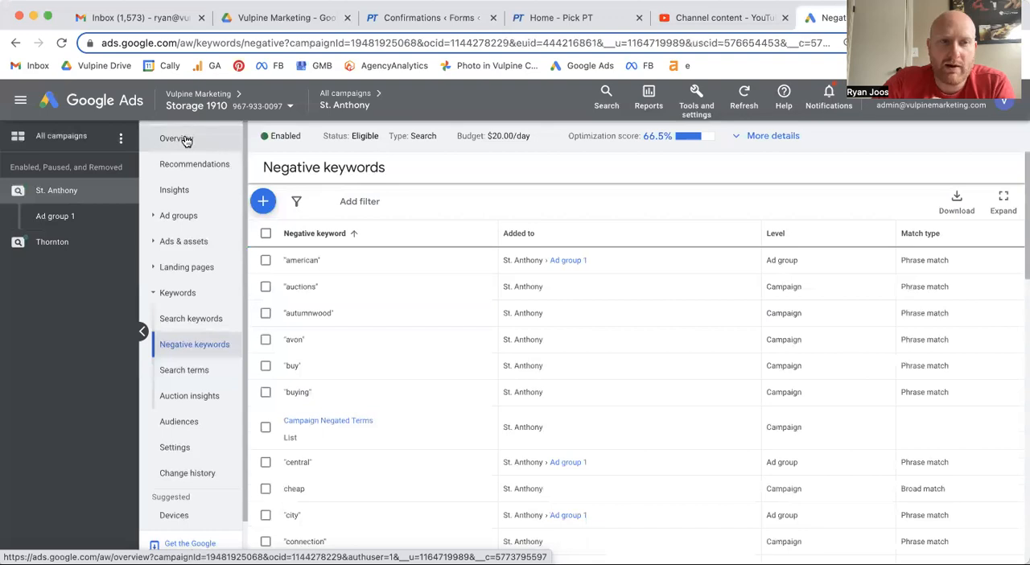
left_click(80, 136)
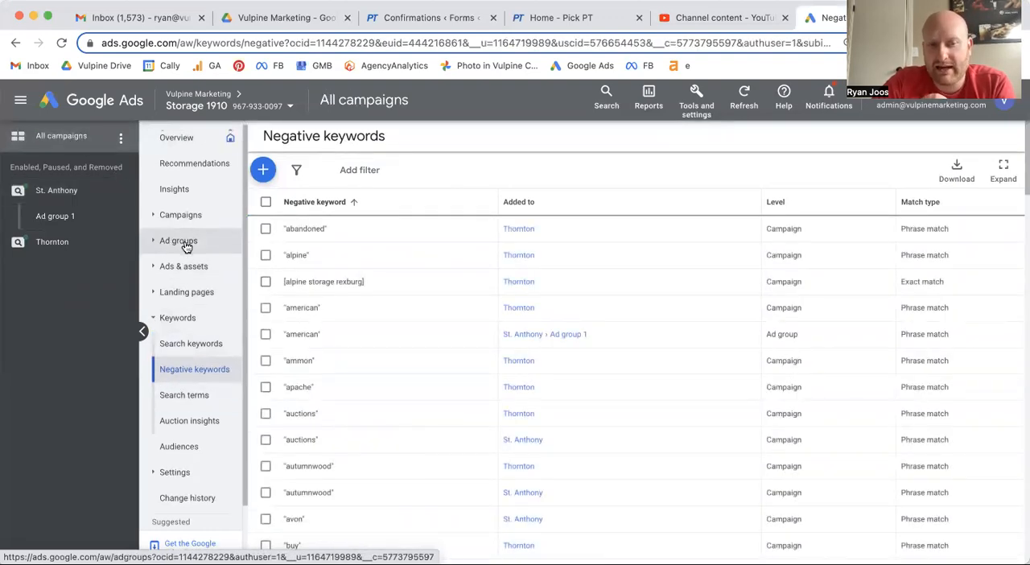
scroll(185, 354, "down", 1)
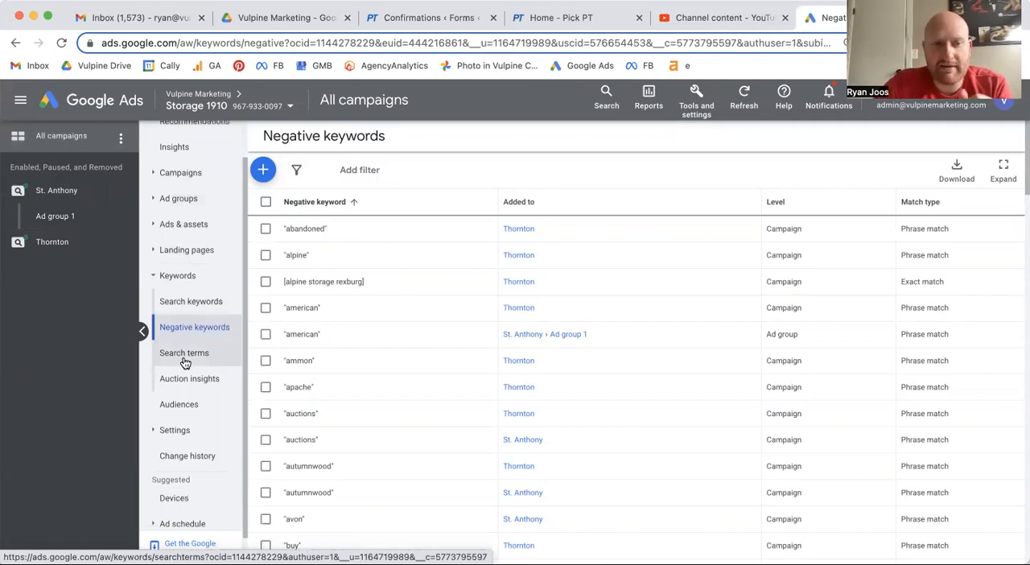
left_click(185, 362)
- View the search keywords list for all campaigns and return to the search terms report
mouse_move(361, 362)
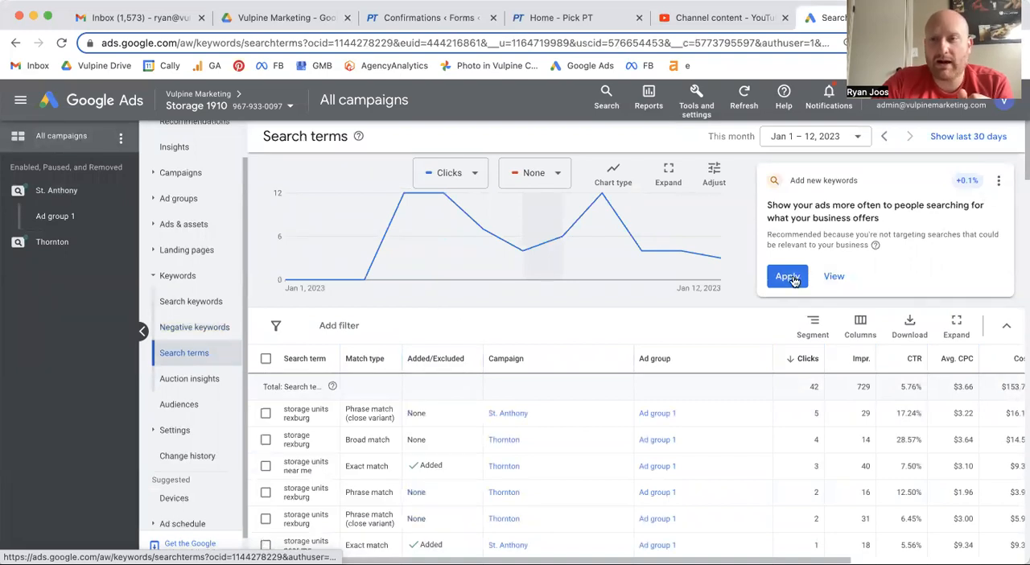
mouse_move(457, 266)
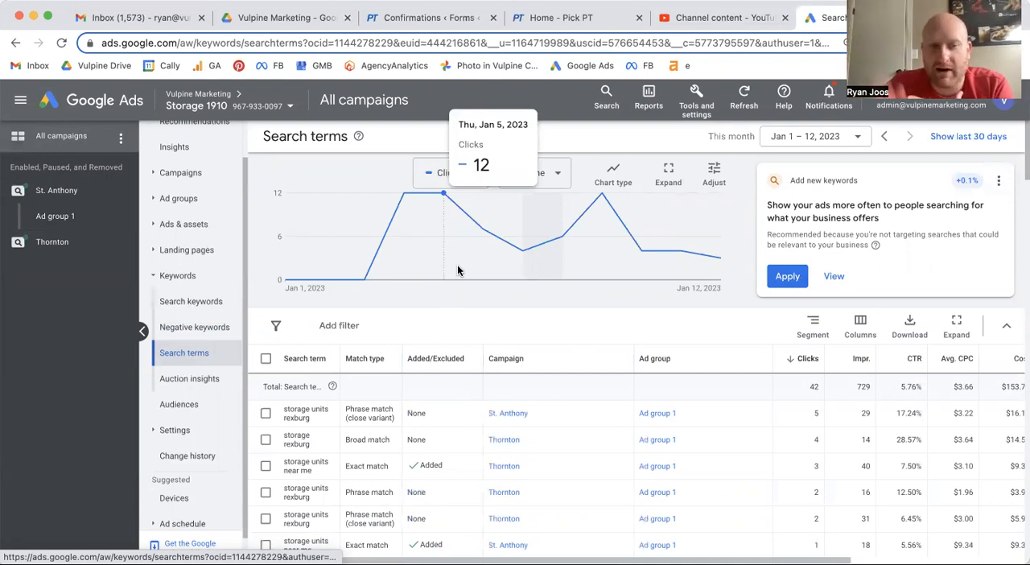
left_click(195, 303)
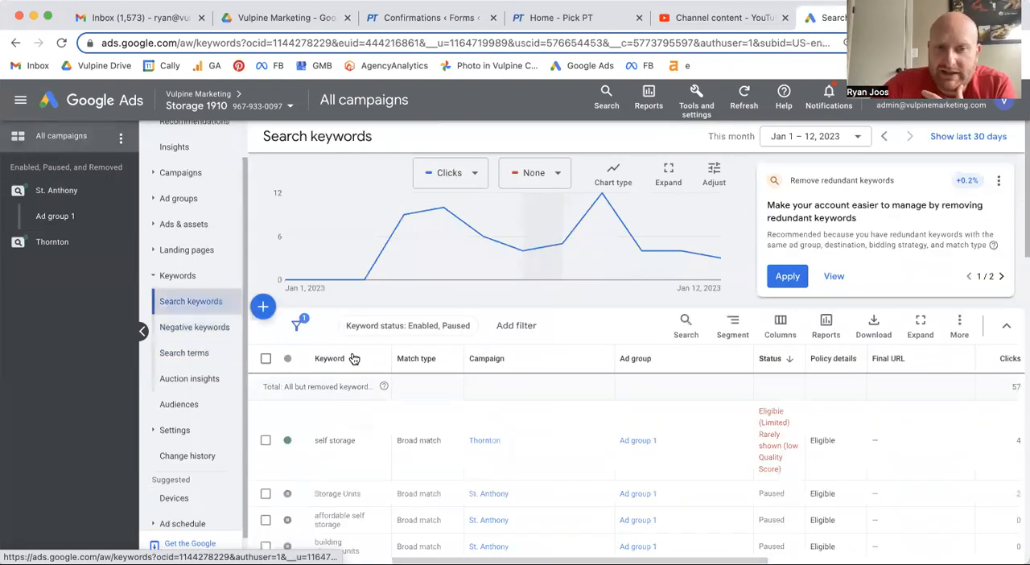
left_click(213, 354)
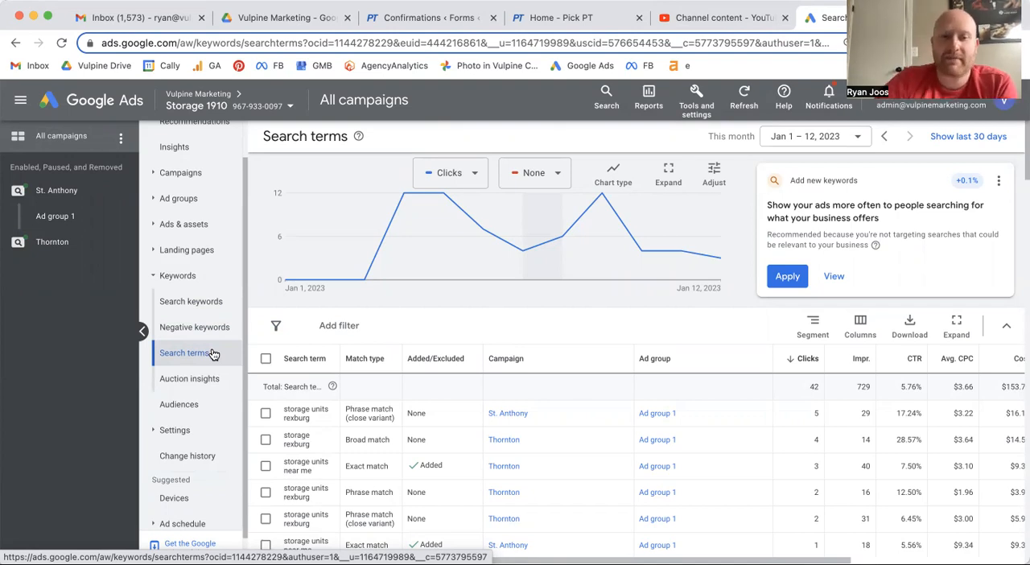
- Review the most-clicked search terms for irrelevant wording, highlighting "prices" and "auctions" in the St. Anthony terms
scroll(335, 394, "down", 1)
scroll(334, 393, "down", 4)
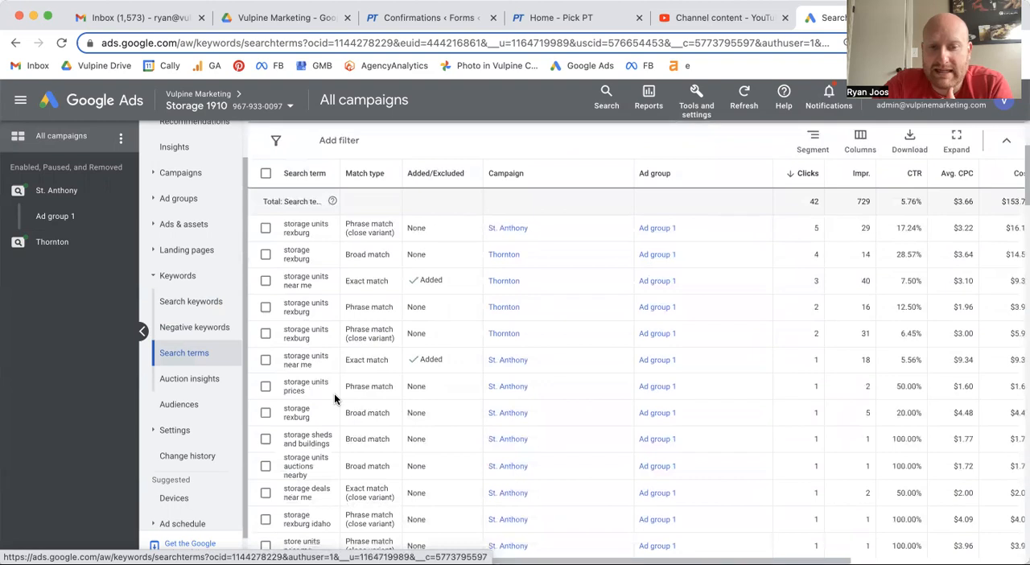
scroll(334, 392, "up", 3)
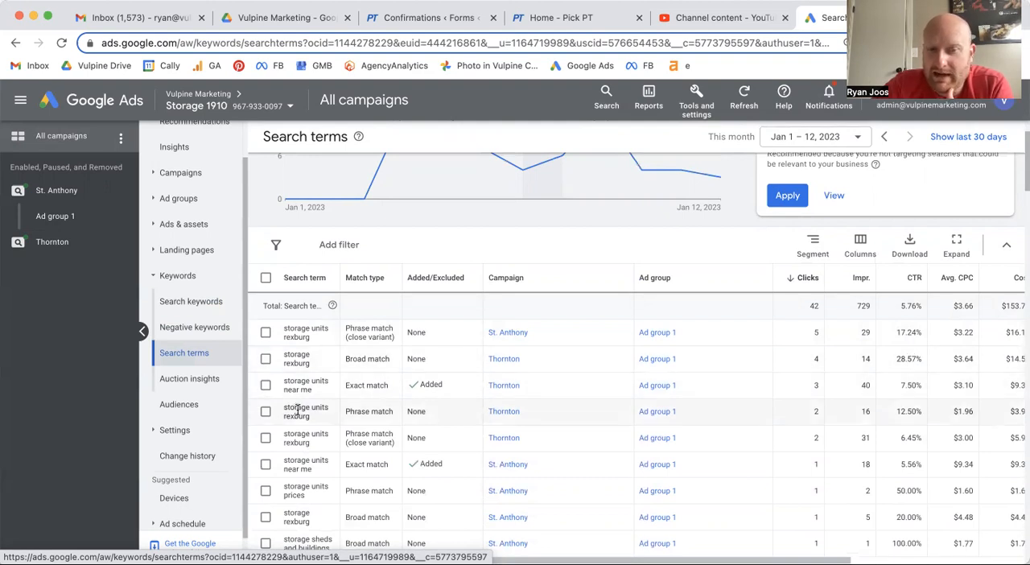
scroll(296, 410, "down", 1)
scroll(296, 410, "down", 1)
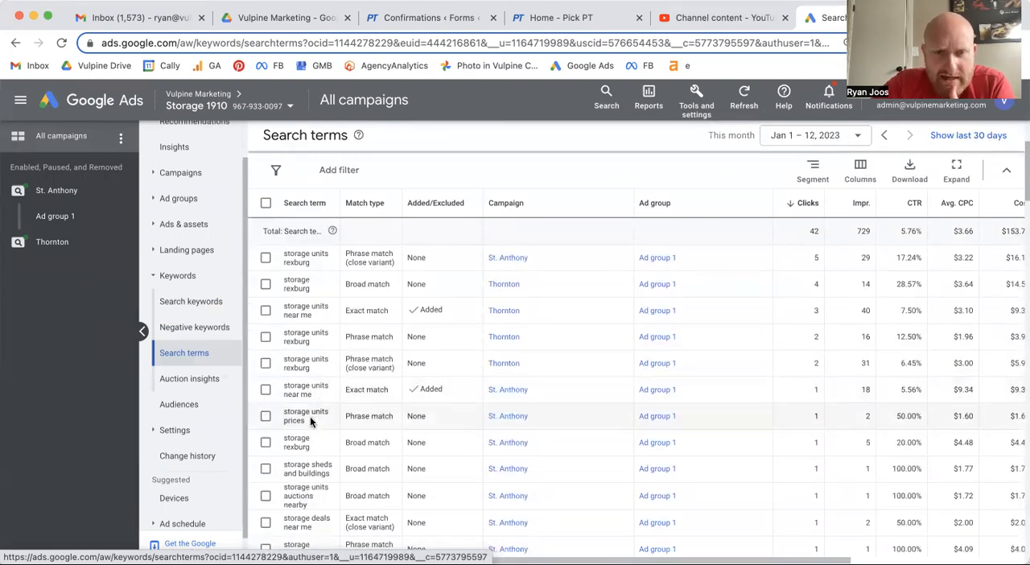
scroll(310, 415, "down", 2)
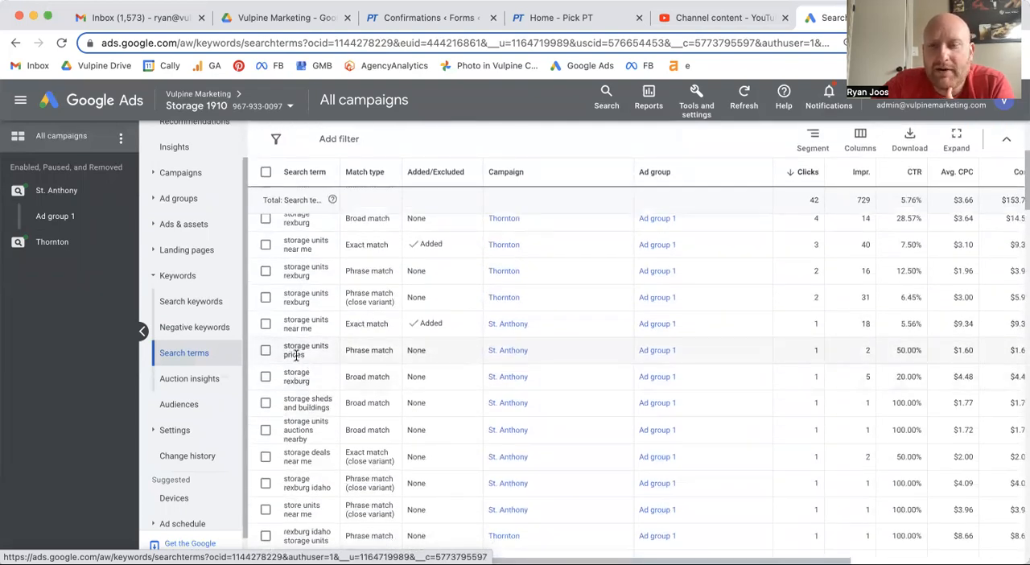
left_click_drag(306, 355, 281, 359)
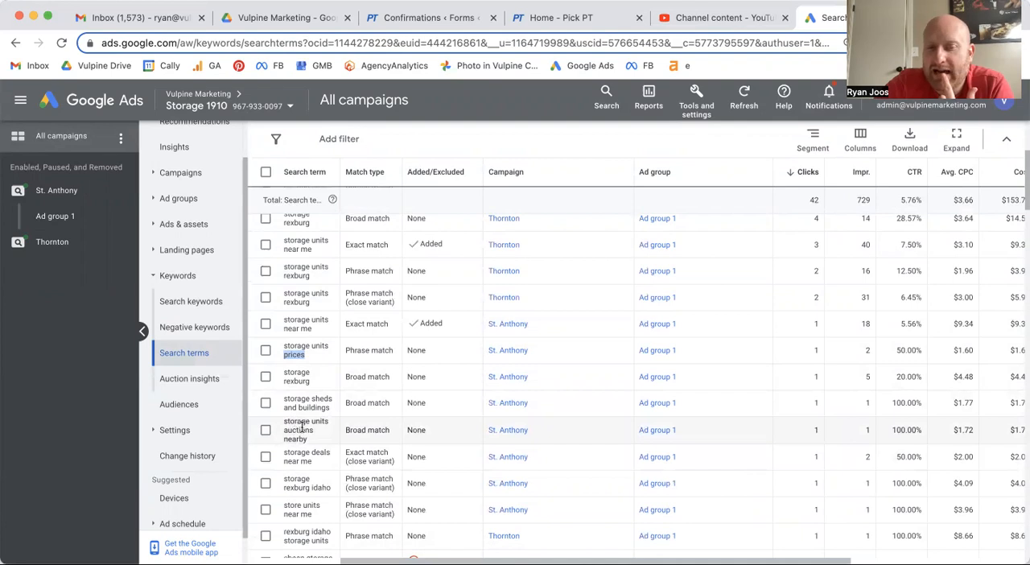
left_click_drag(283, 430, 321, 431)
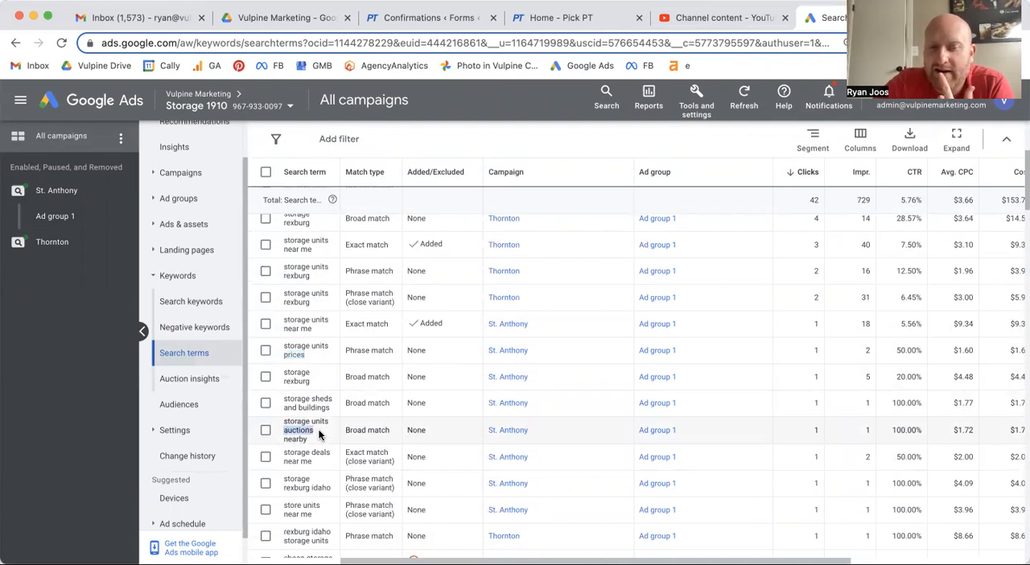
- Select the St. Anthony search terms "storage sheds and buildings", "storage units auctions nearby" and "storage deals near me"
scroll(312, 429, "down", 1)
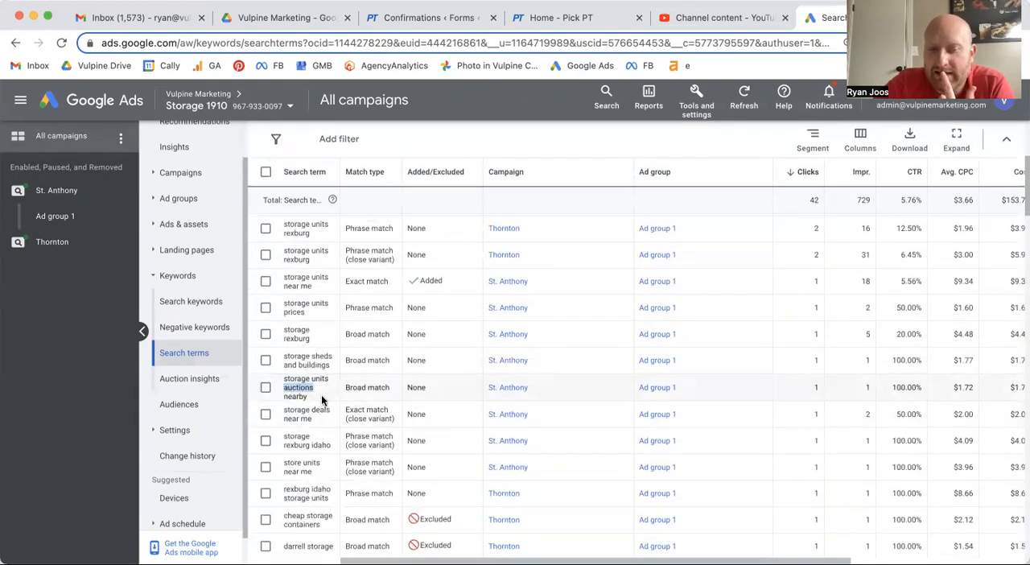
left_click(264, 360)
left_click(266, 387)
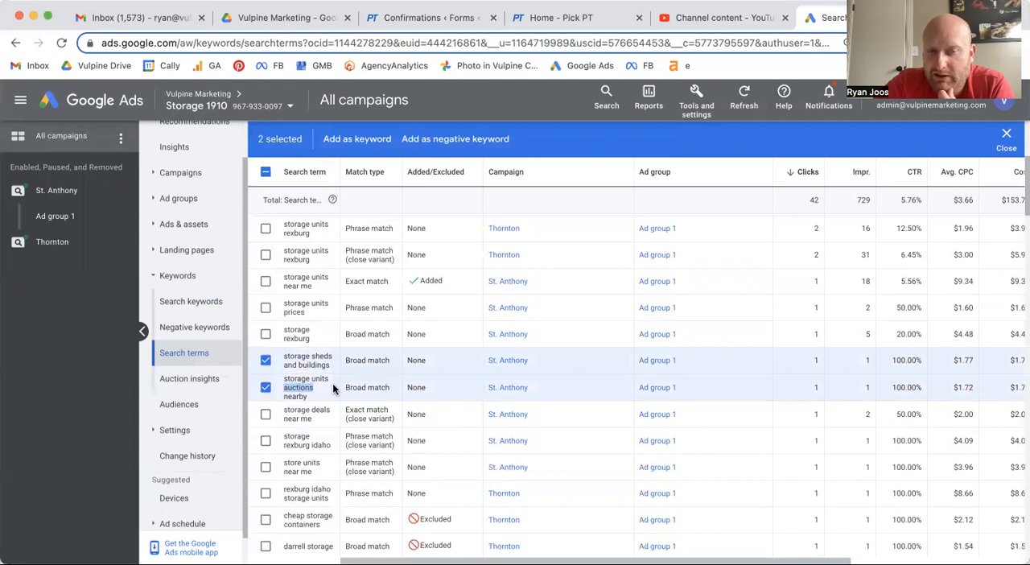
scroll(333, 383, "down", 2)
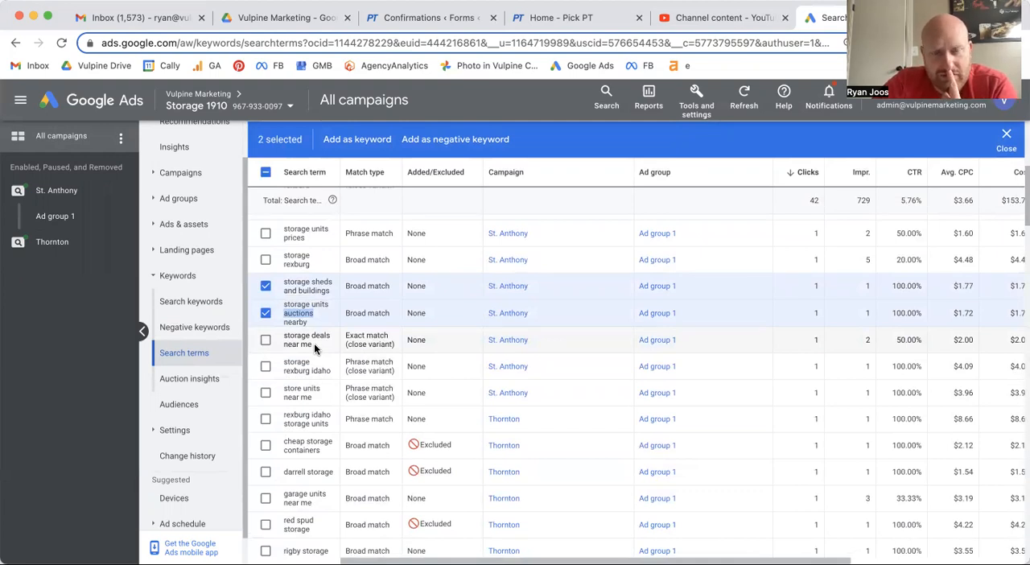
left_click(266, 342)
- Review the Thornton search terms, highlighting "containers", the competitor's name in an excluded term, and "garage units near me"
scroll(319, 325, "down", 1)
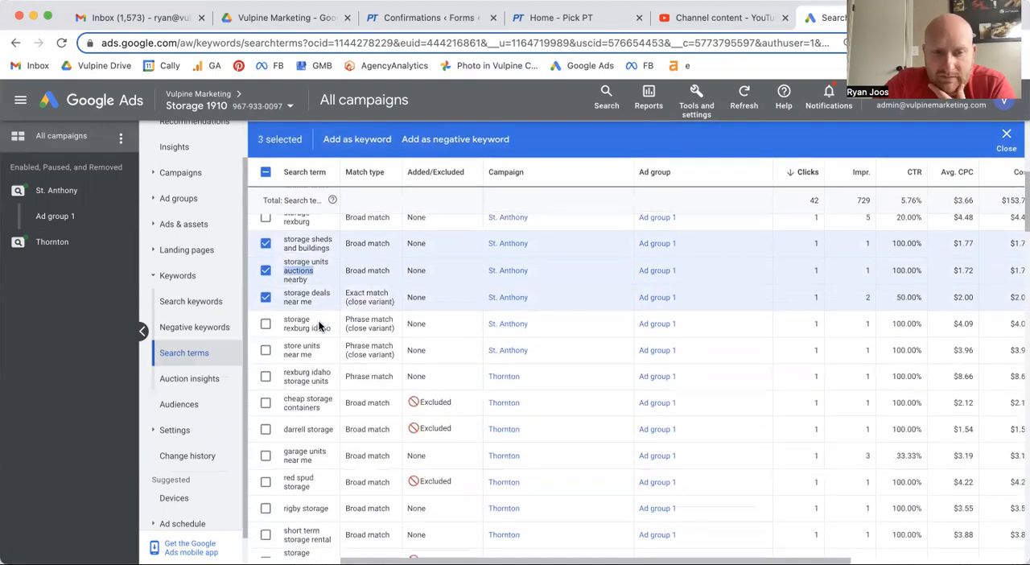
scroll(319, 325, "down", 2)
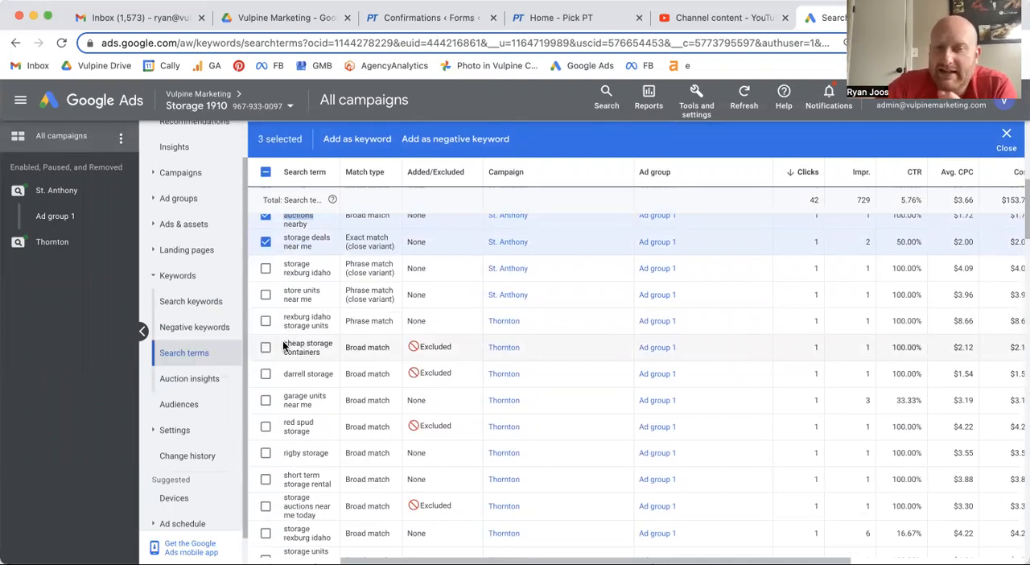
left_click_drag(283, 351, 325, 359)
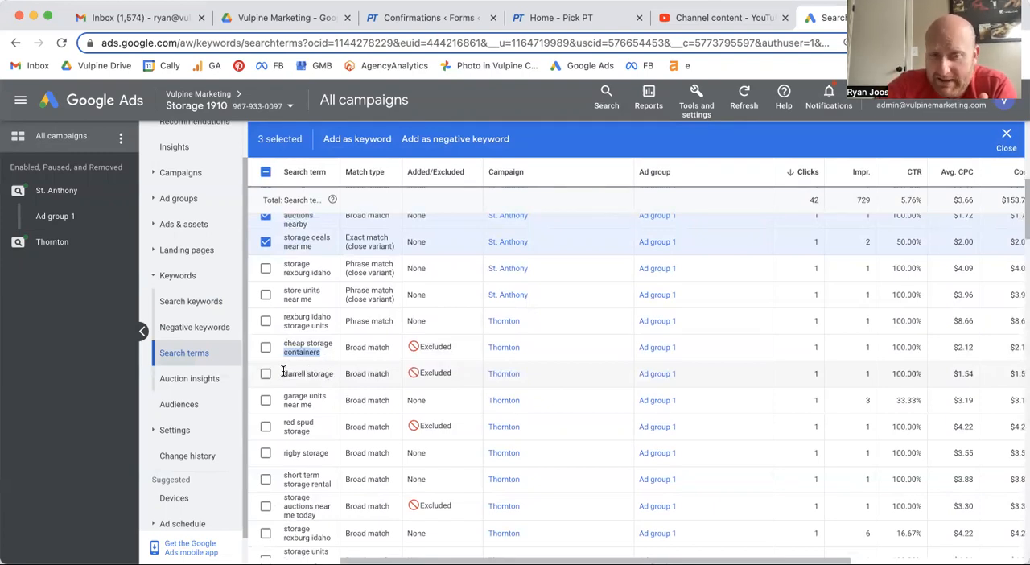
left_click_drag(282, 373, 323, 373)
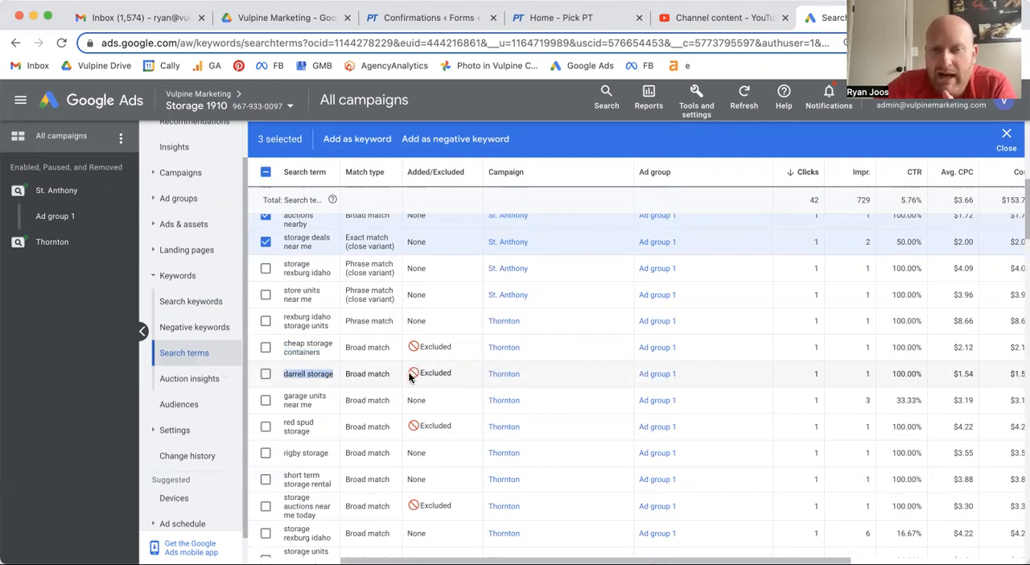
scroll(306, 366, "down", 2)
scroll(304, 365, "down", 1)
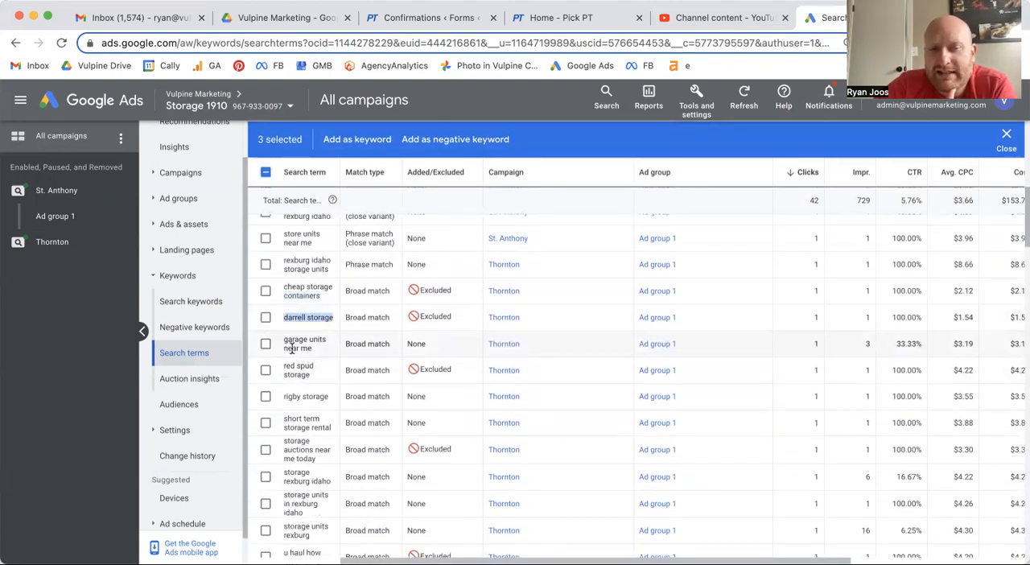
left_click_drag(283, 338, 312, 352)
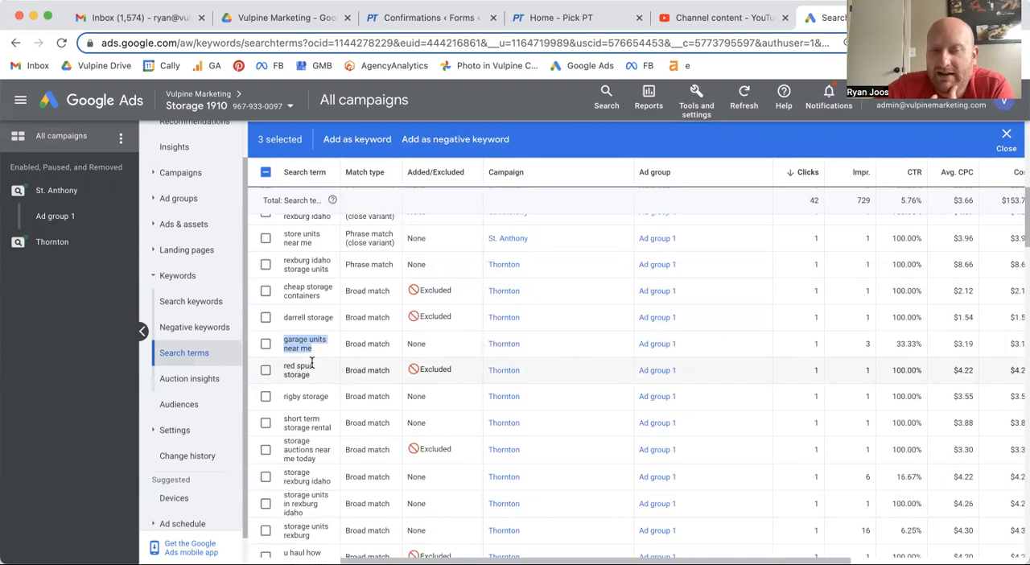
- Add the Thornton search terms "storage" and "small storage locker near me" to the selection
scroll(312, 364, "down", 2)
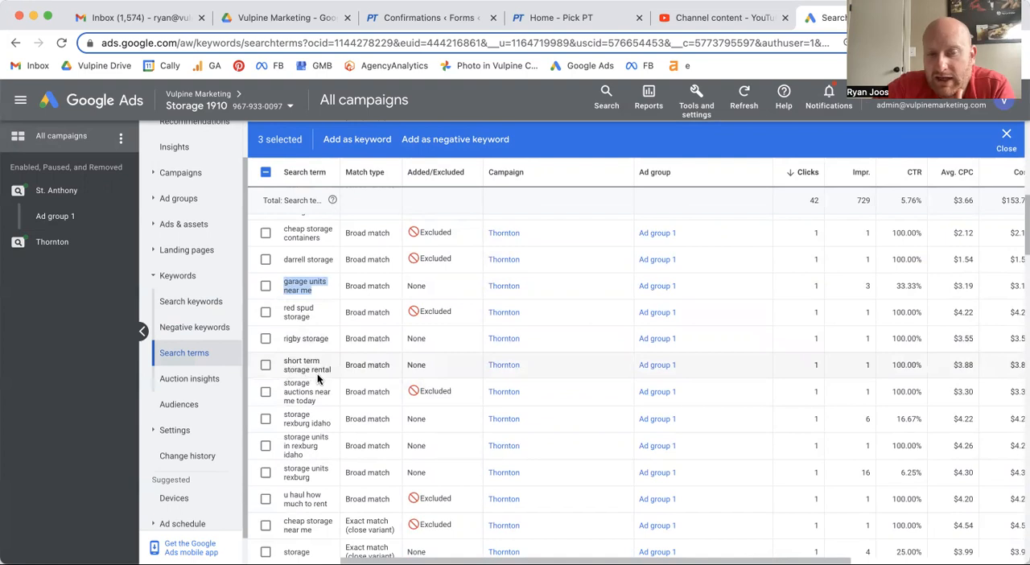
scroll(314, 370, "down", 2)
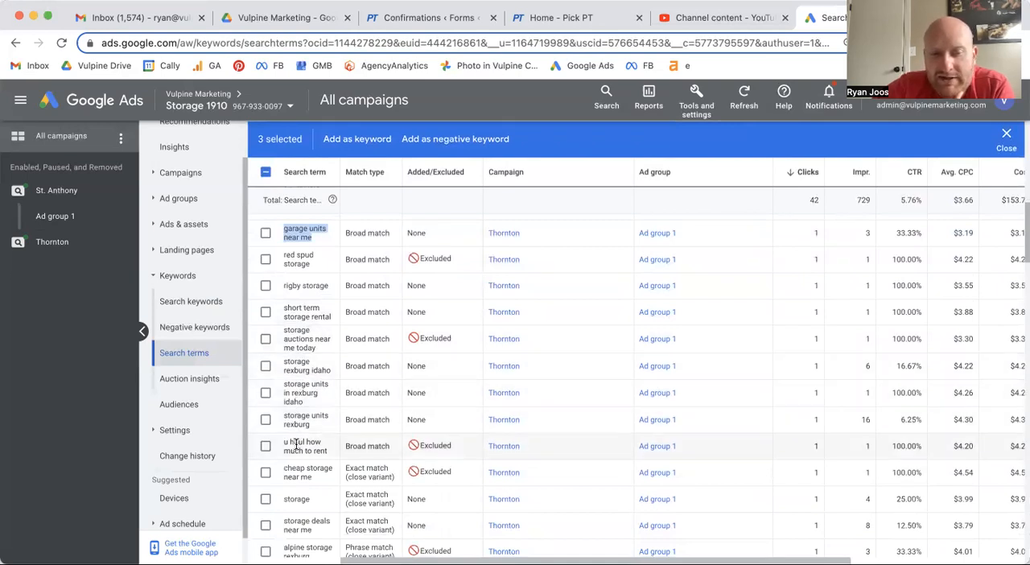
scroll(316, 447, "down", 2)
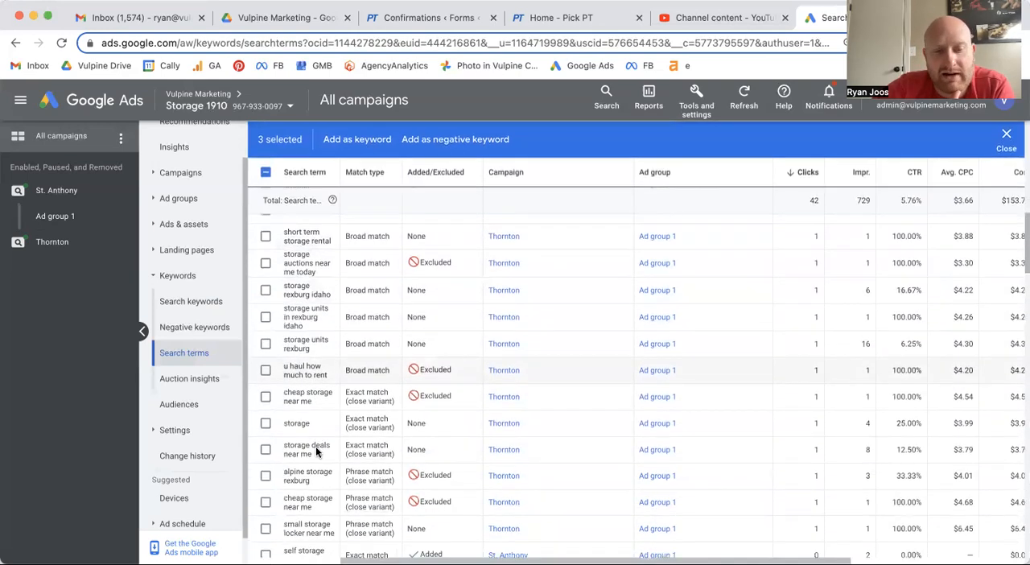
scroll(316, 445, "down", 1)
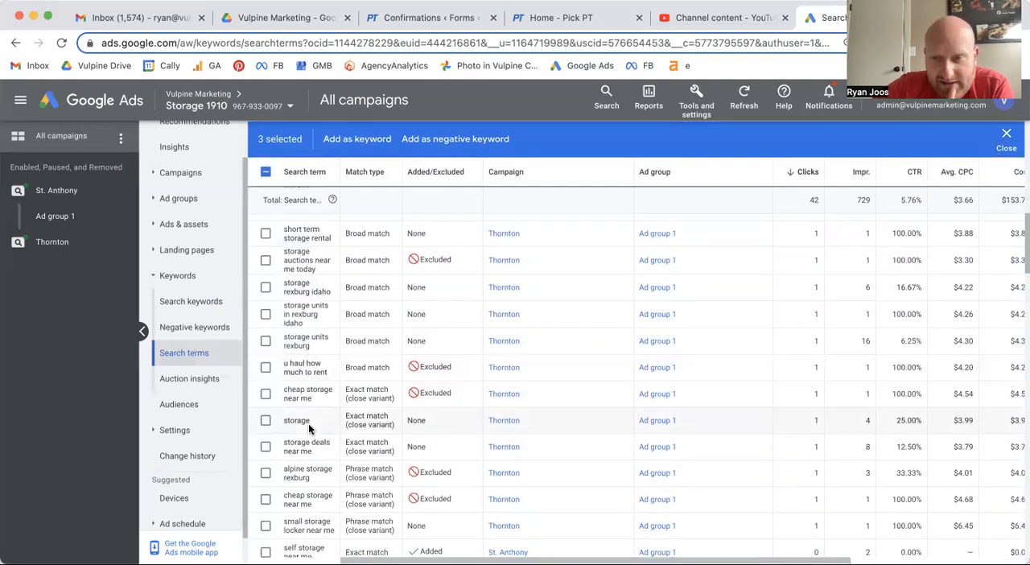
left_click(266, 420)
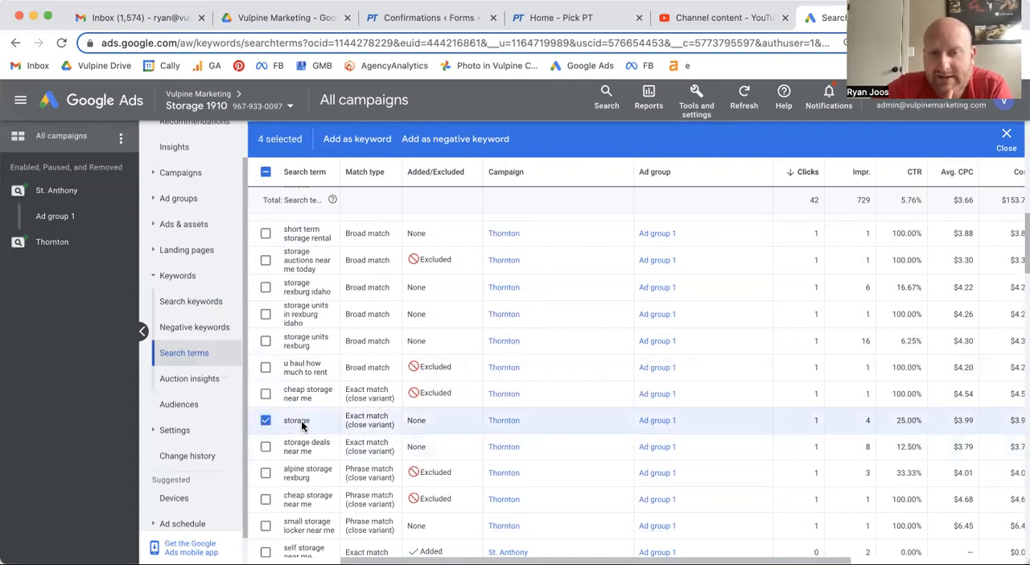
scroll(311, 417, "down", 2)
scroll(311, 413, "down", 1)
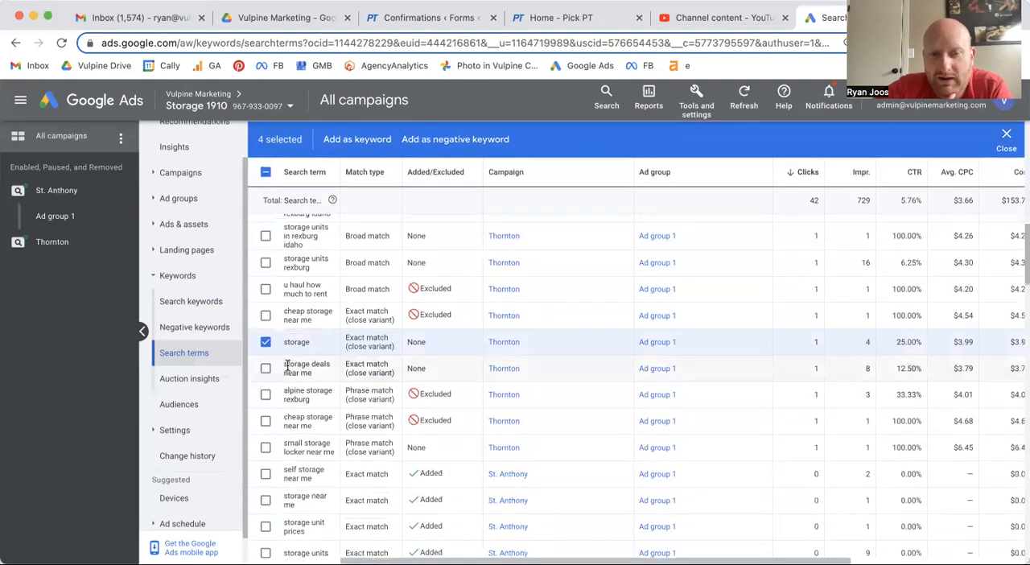
scroll(320, 423, "down", 2)
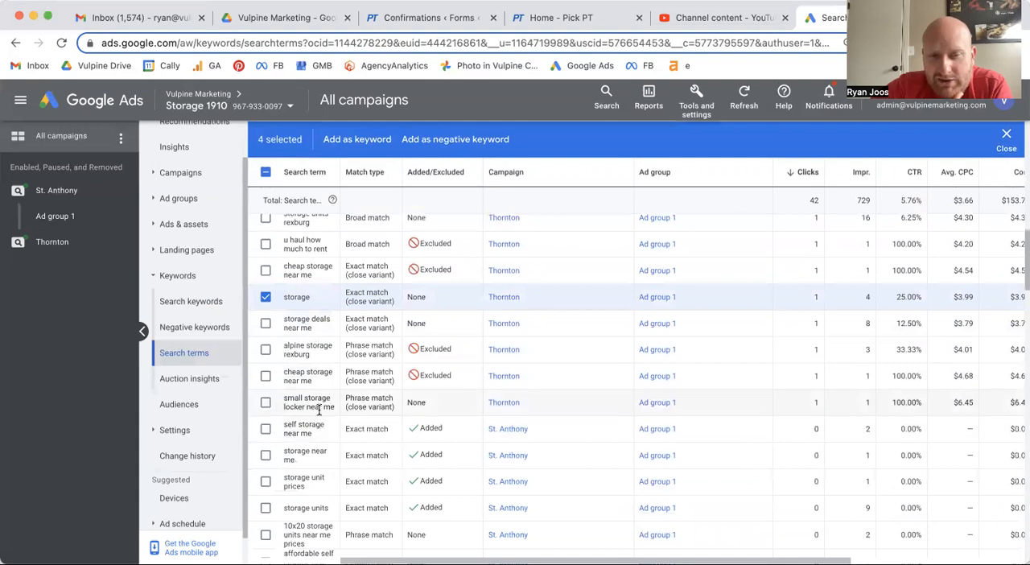
left_click(265, 403)
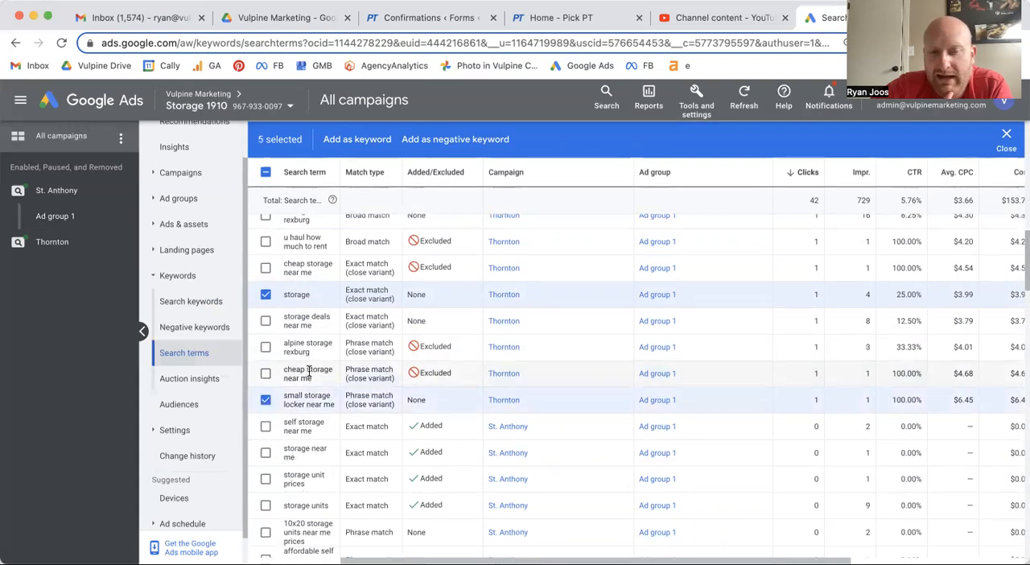
- Check the St. Anthony term "10x20 storage units near me prices" and add "avon co storage units" to the selection
scroll(304, 372, "down", 4)
scroll(308, 386, "down", 1)
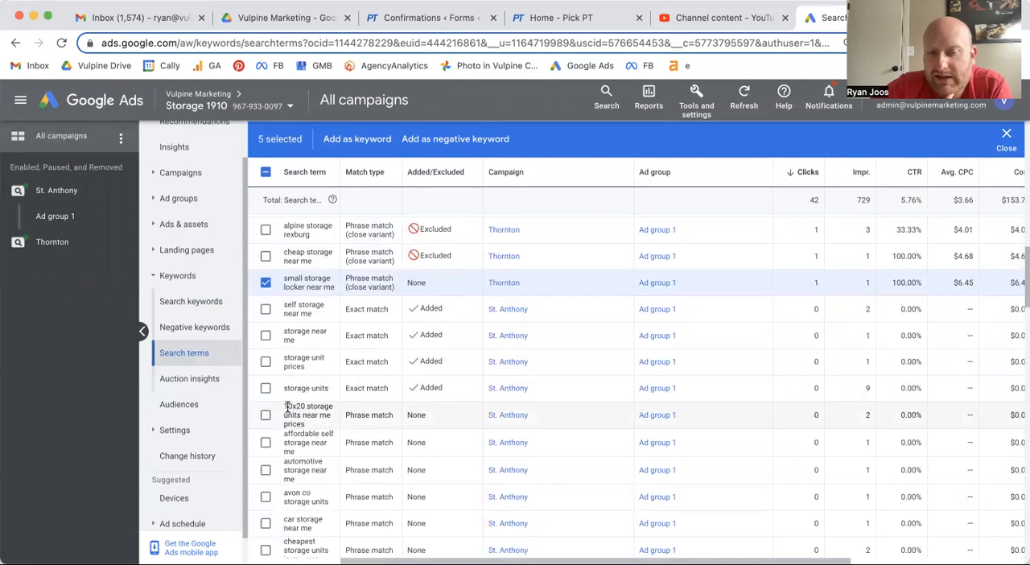
left_click_drag(283, 405, 324, 426)
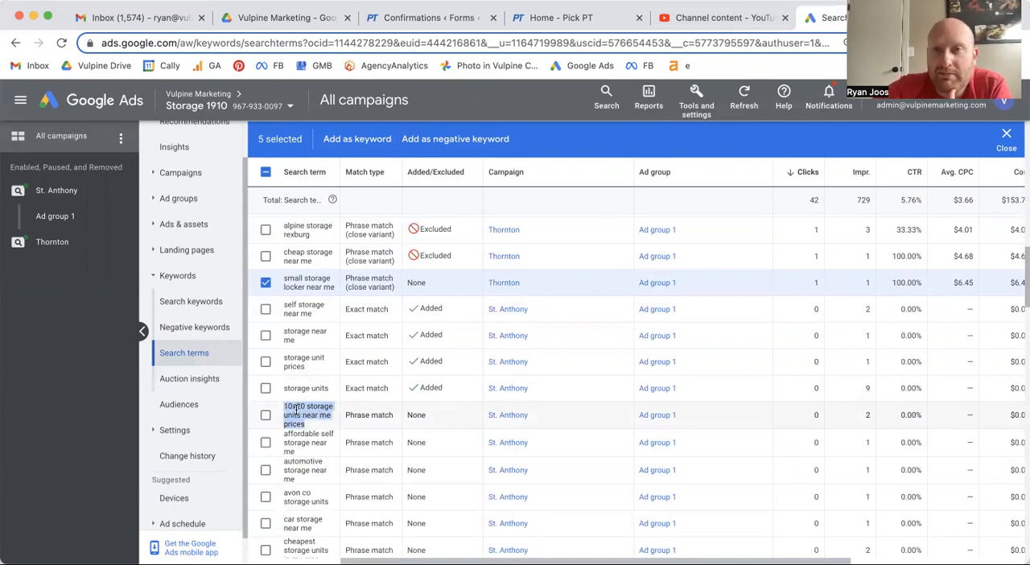
scroll(307, 414, "down", 2)
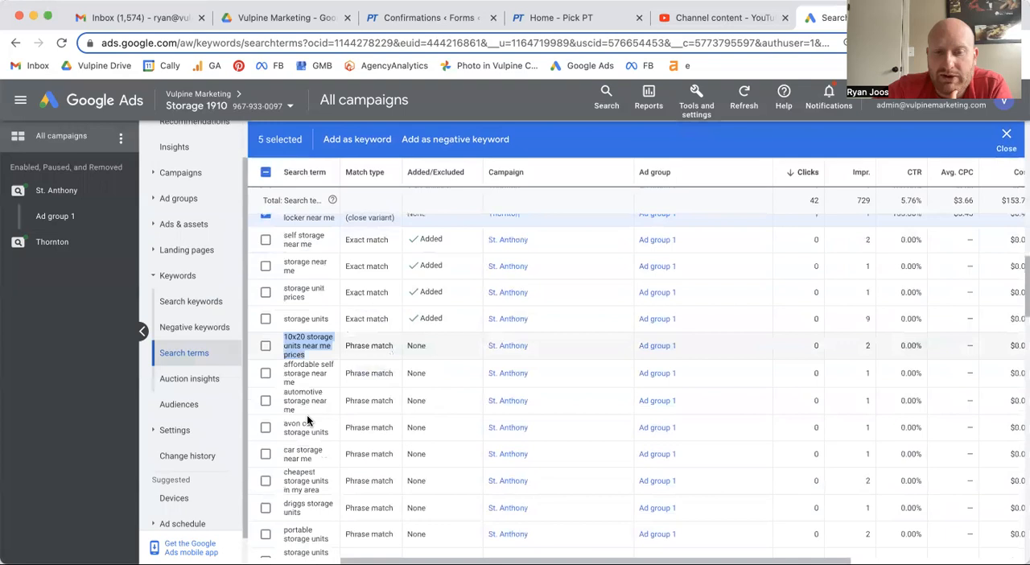
left_click(266, 429)
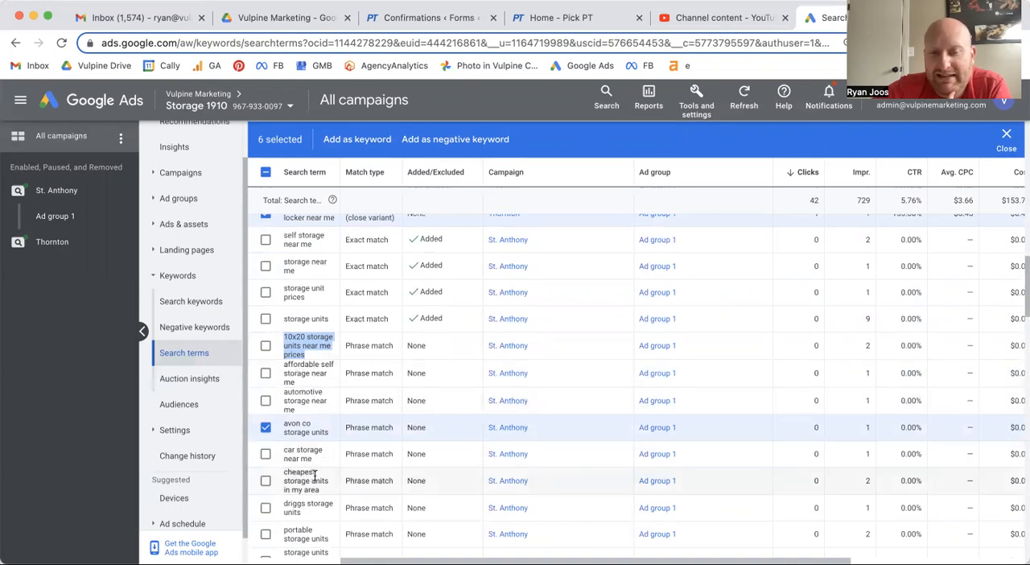
- Add the St. Anthony search terms "cheapest storage units in my area" and "driggs storage units" to the selection
left_click(266, 482)
scroll(266, 435, "down", 3)
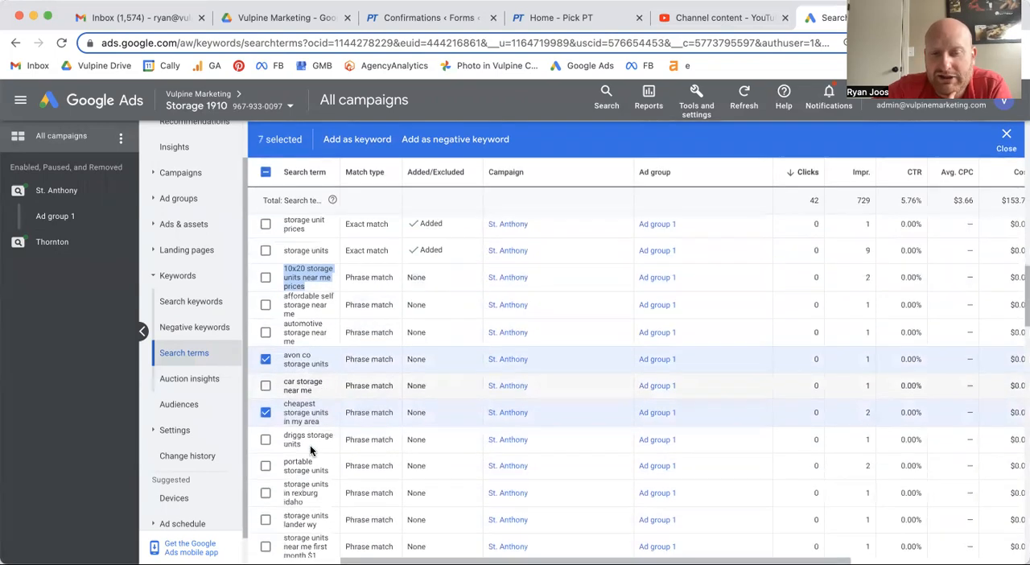
left_click(266, 416)
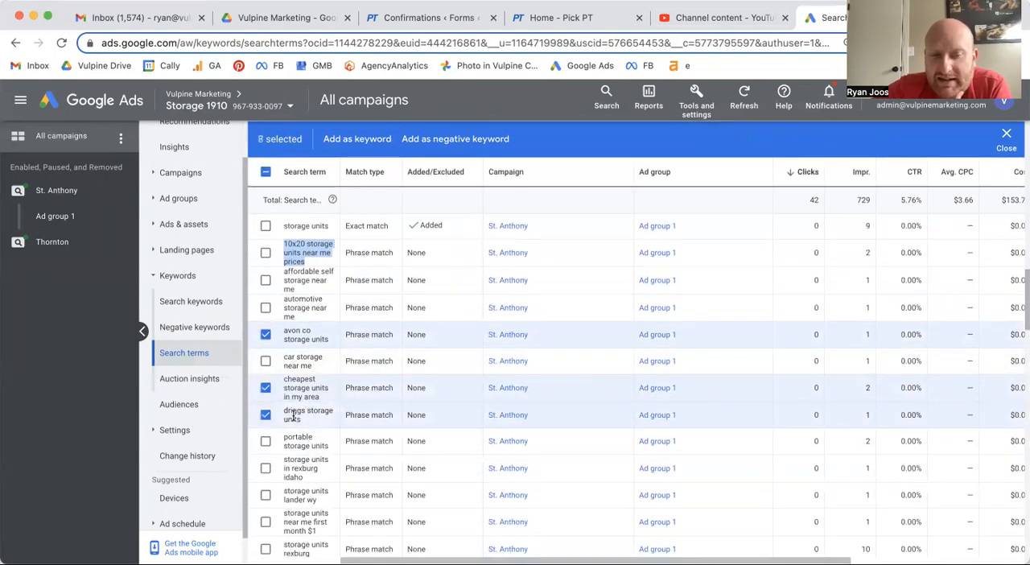
- Add the St. Anthony broad-match terms "autumnwood storage", "american self storage" and "alpine self storage" to the selection
scroll(286, 406, "down", 2)
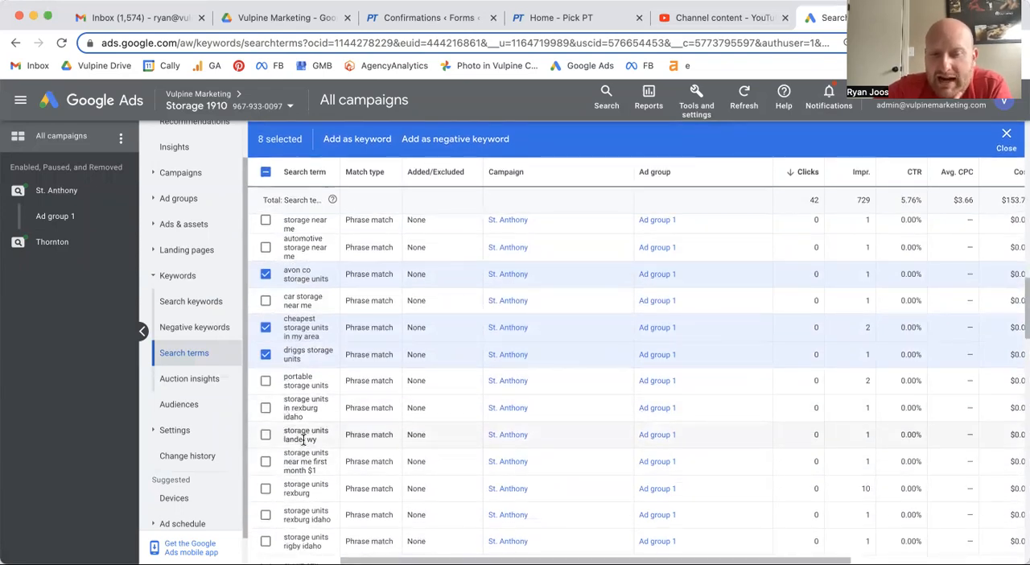
scroll(302, 438, "down", 6)
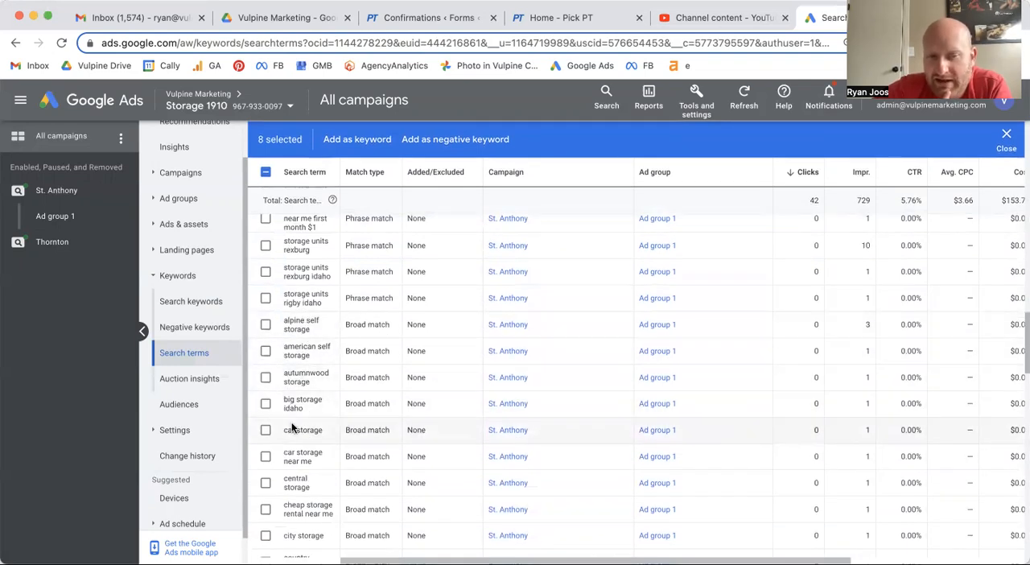
left_click(265, 378)
left_click(266, 350)
left_click(266, 325)
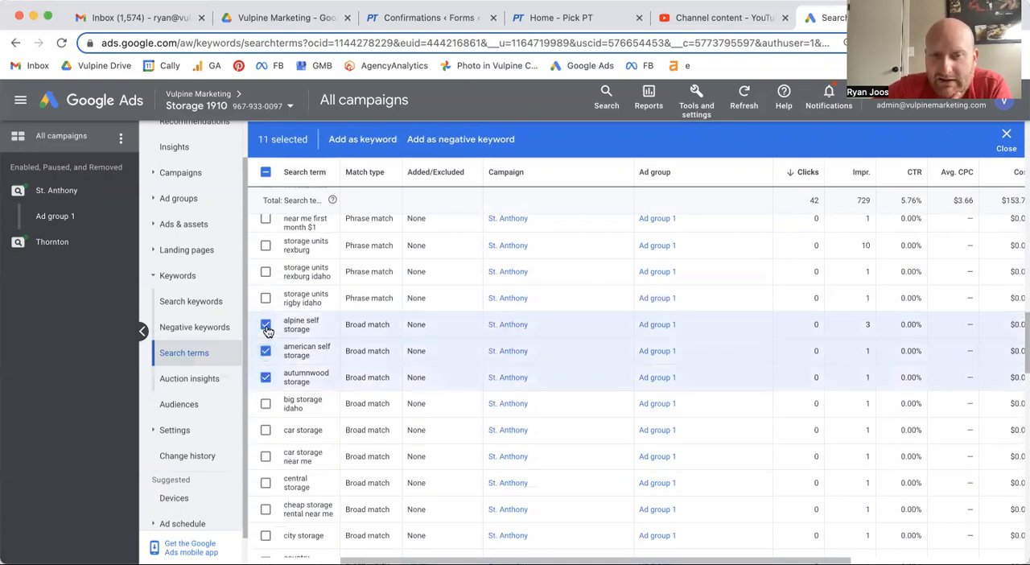
- Add the St. Anthony terms "city storage", "cube storage" and "energy self storage" to the selection
scroll(266, 329, "down", 3)
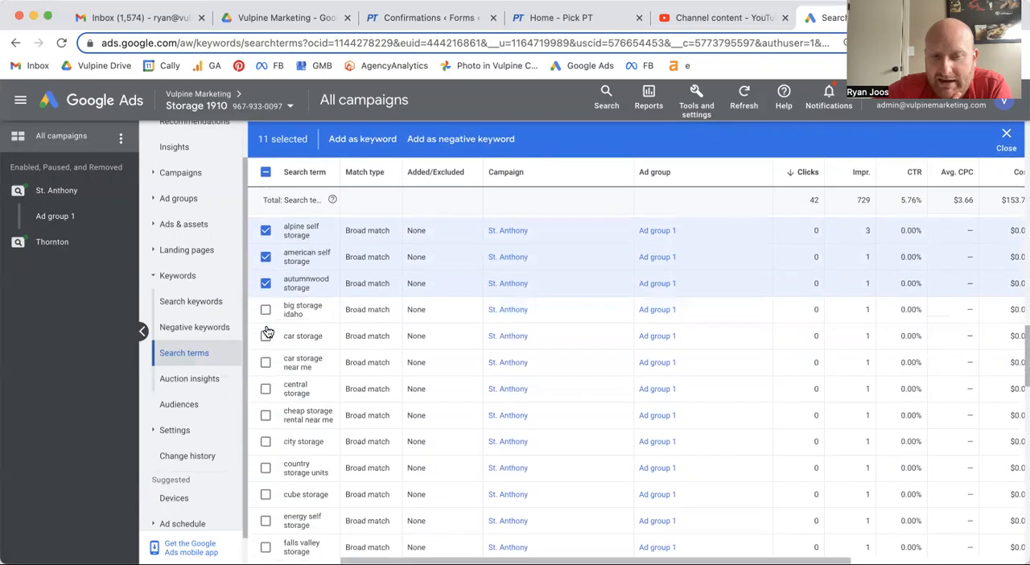
left_click(265, 419)
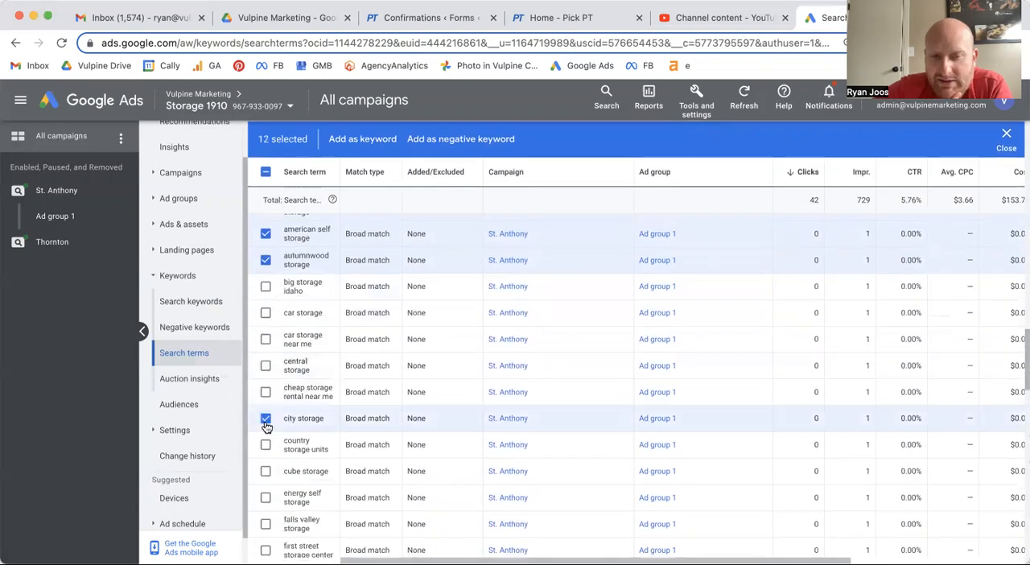
scroll(264, 402, "down", 2)
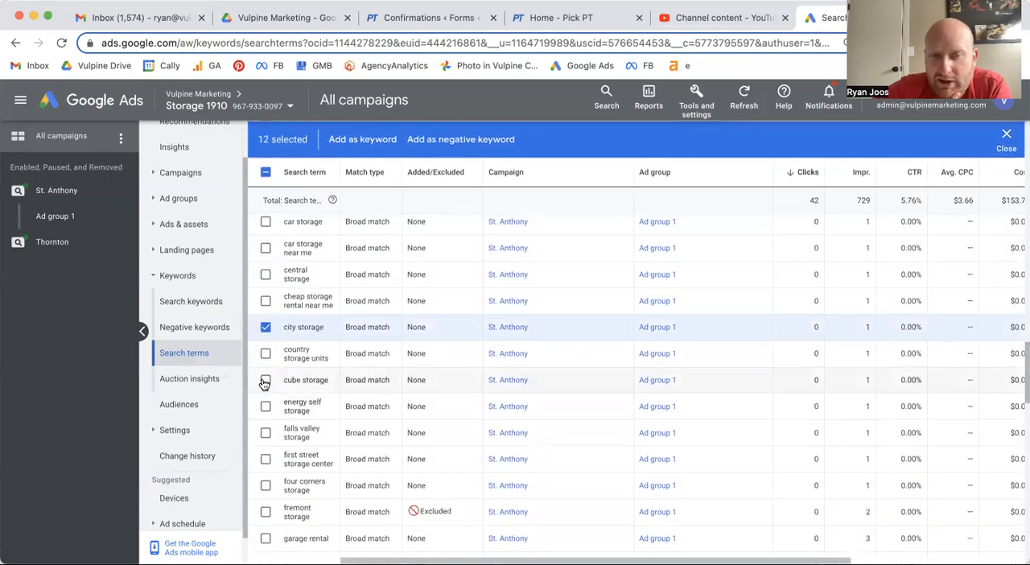
left_click(265, 379)
scroll(297, 389, "down", 2)
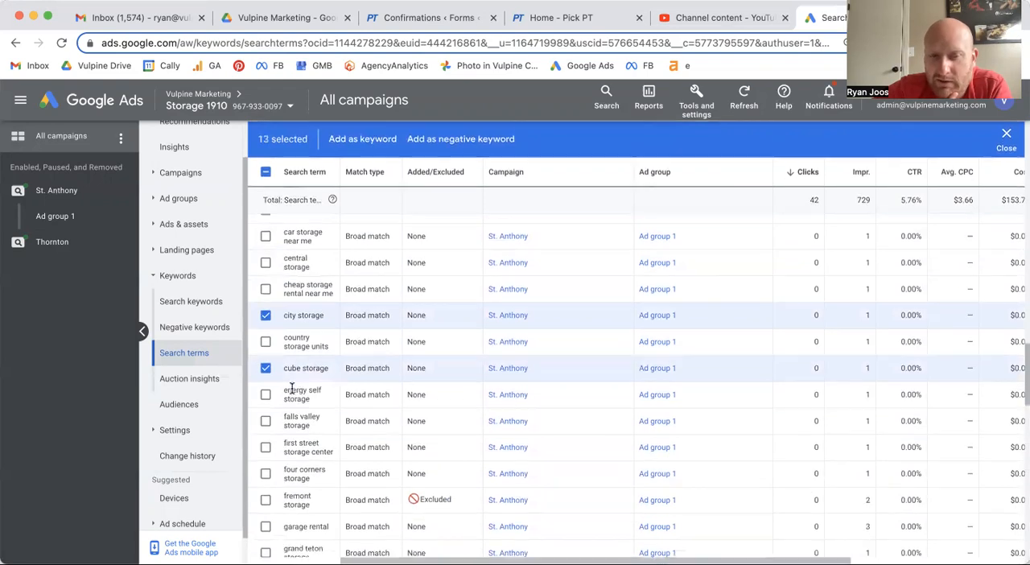
left_click(265, 333)
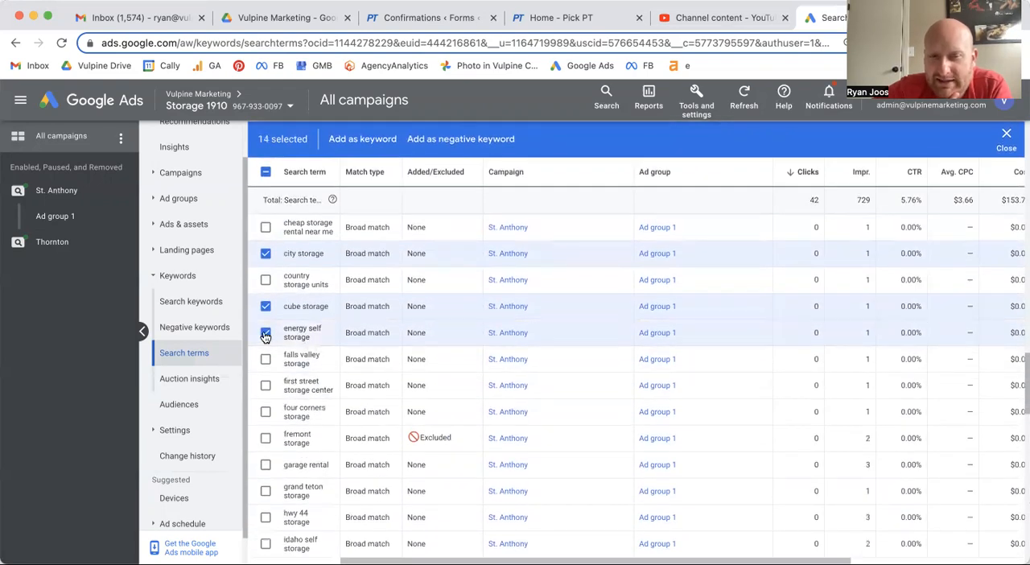
- Add "falls valley storage", "first street storage center", "four corners storage", "grand teton storage" and "hwy 44 storage" to the selection
scroll(305, 326, "down", 2)
left_click(266, 277)
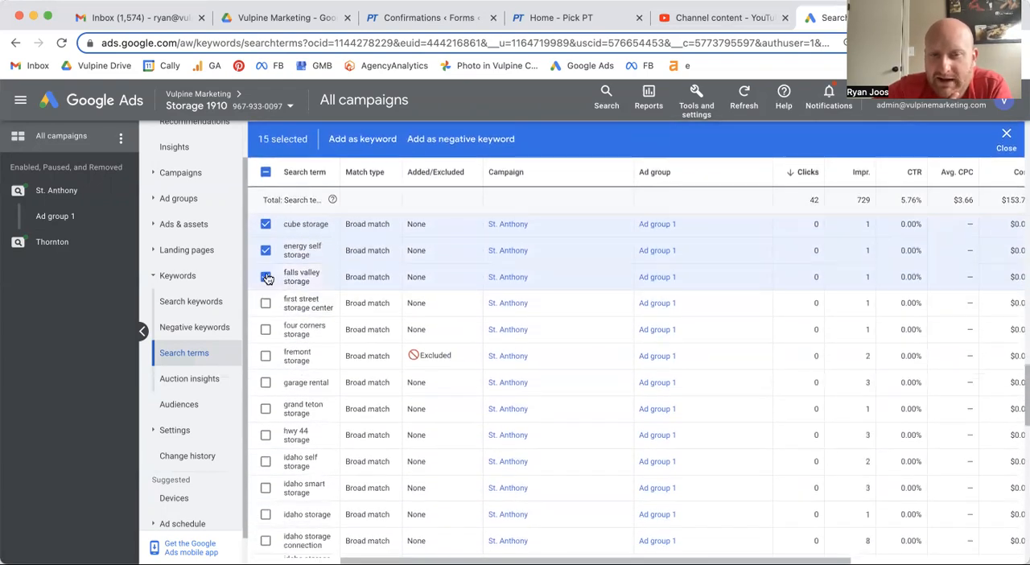
left_click(267, 303)
left_click(266, 330)
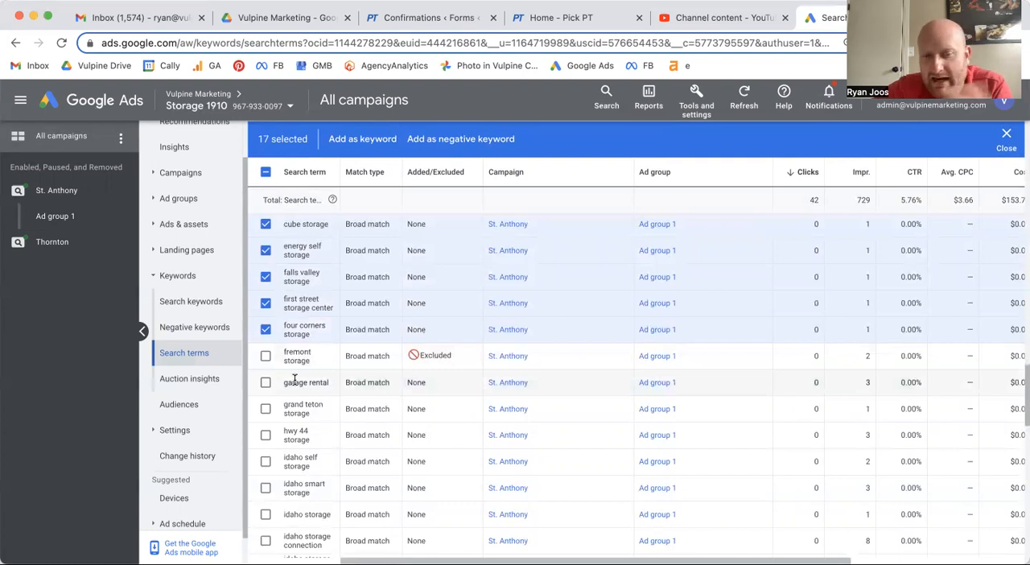
left_click(266, 408)
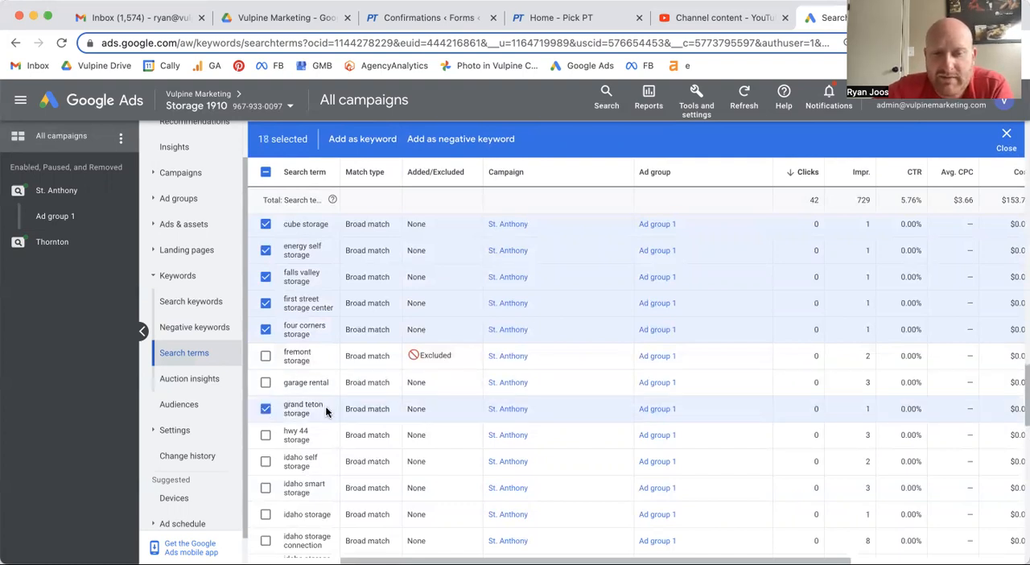
left_click(266, 436)
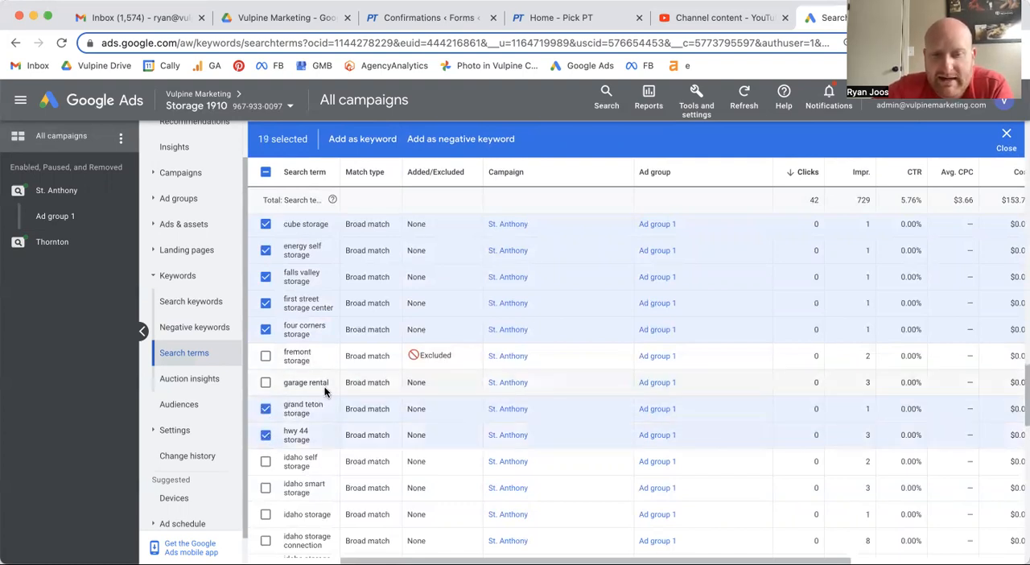
- Start adding the selected search terms as negative keywords
scroll(324, 390, "down", 3)
scroll(324, 387, "up", 15)
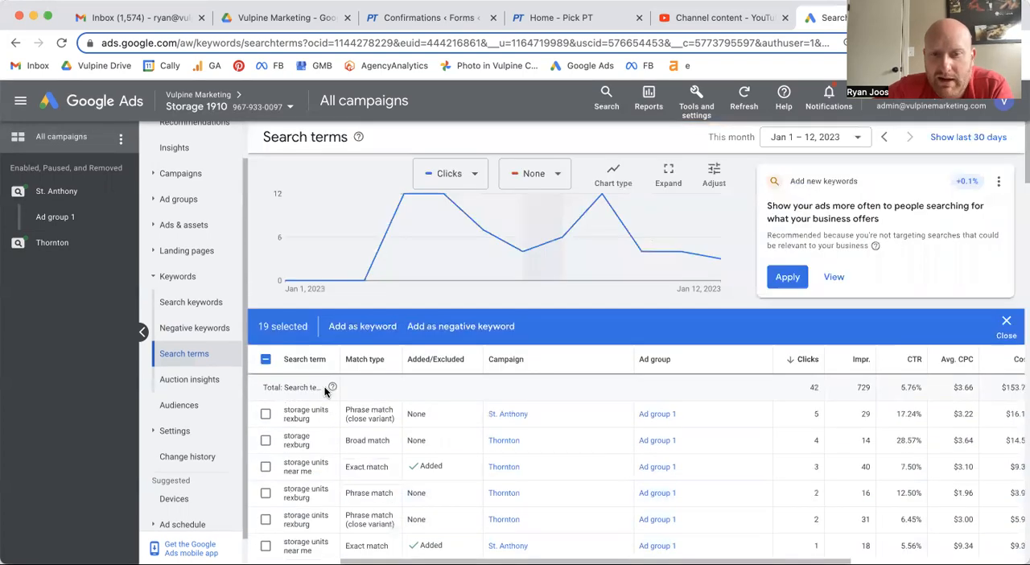
left_click(432, 329)
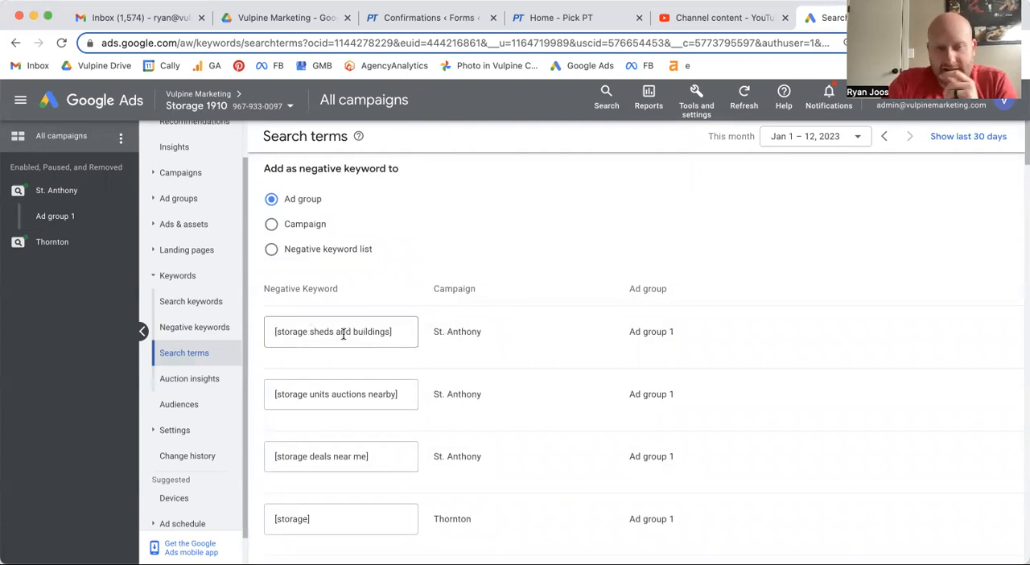
- Try shortening the St. Anthony negative keyword [storage sheds and buildings] to the phrase-match keyword "sheds"
left_click(276, 332)
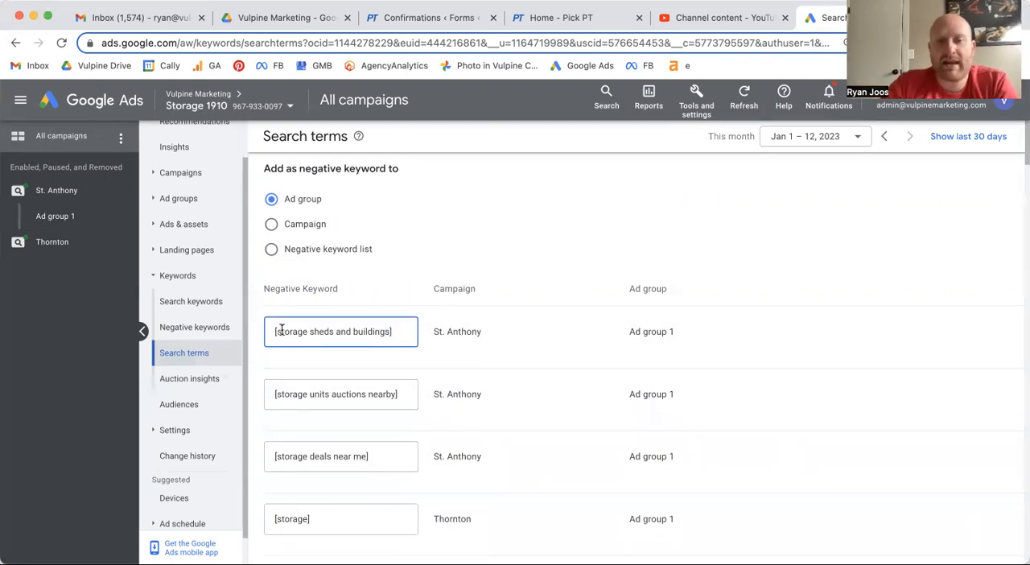
double_click(309, 332)
left_click_drag(249, 333, 237, 328)
type("\"")
left_click(373, 332)
key("shift+alt+Left")
key("shift+alt+Left")
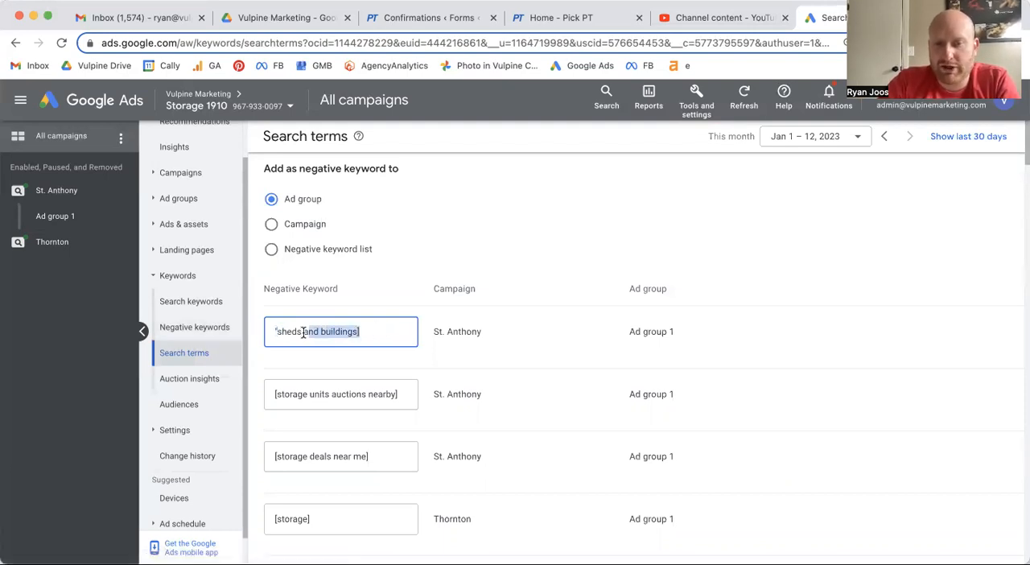
type("\"sheds\"")
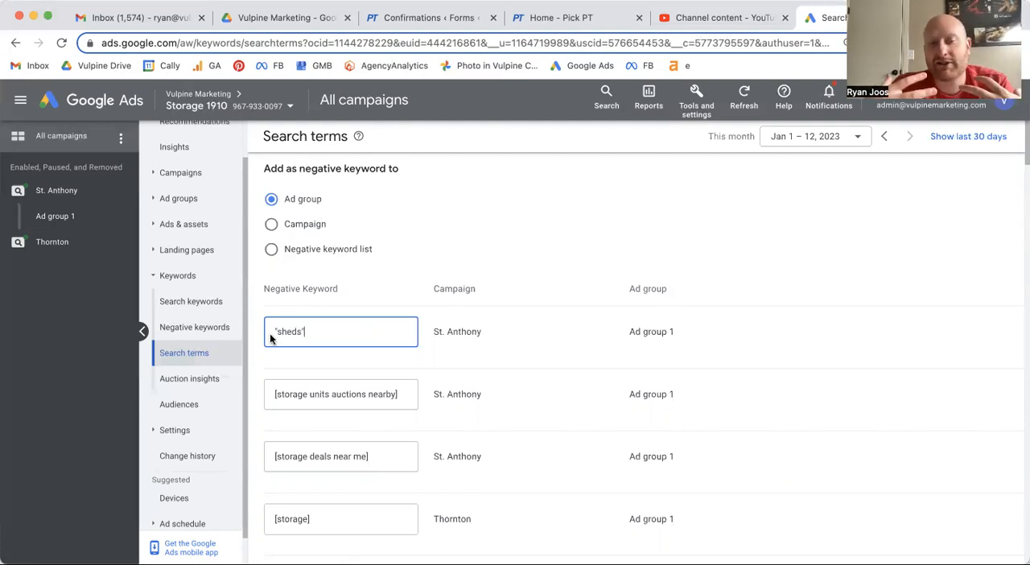
- Highlight the first keyword's St. Anthony campaign name and undo the "sheds" edit to restore [storage sheds and buildings]
left_click_drag(481, 330, 450, 330)
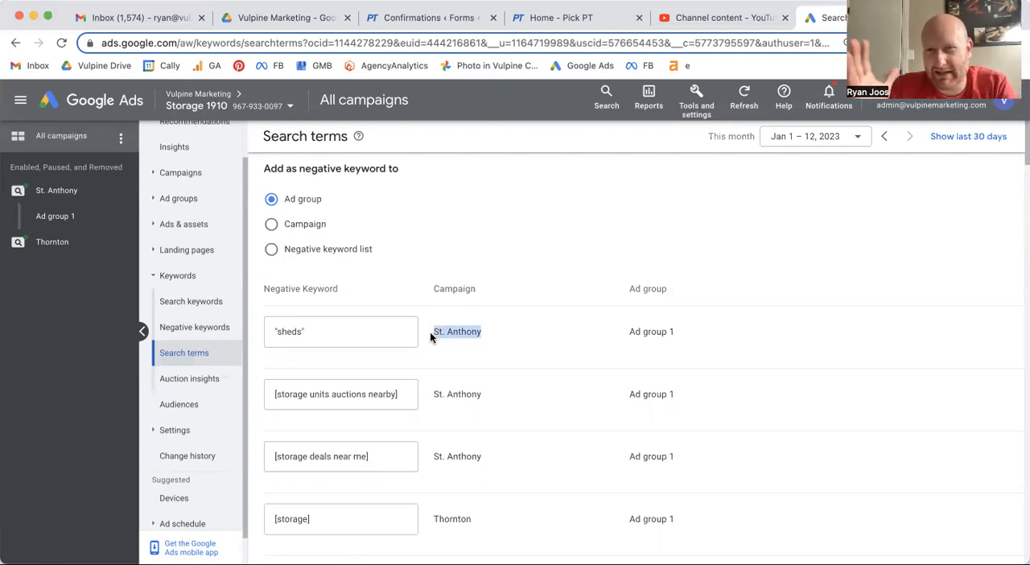
left_click(348, 328)
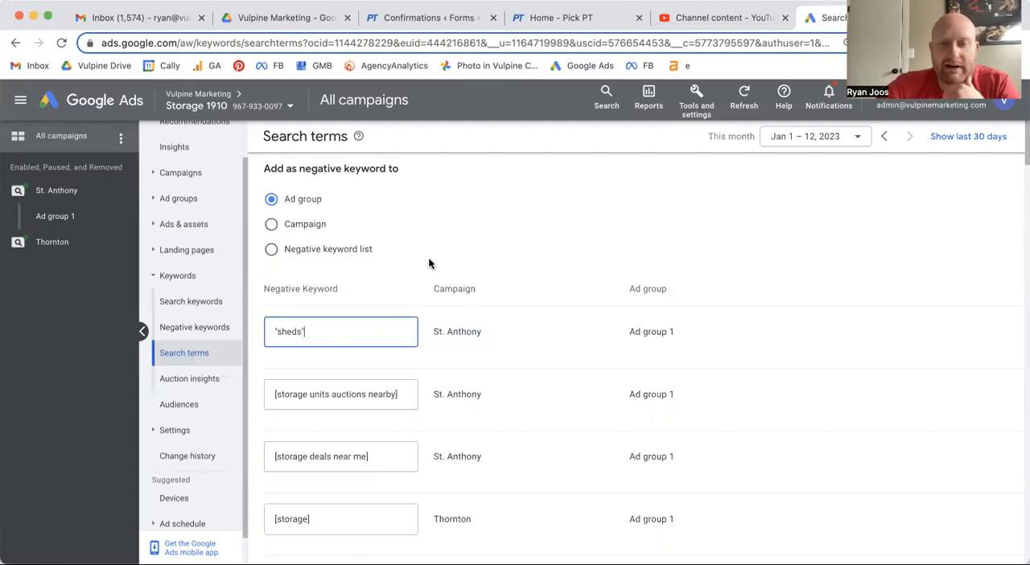
key("super+z")
key("super+z")
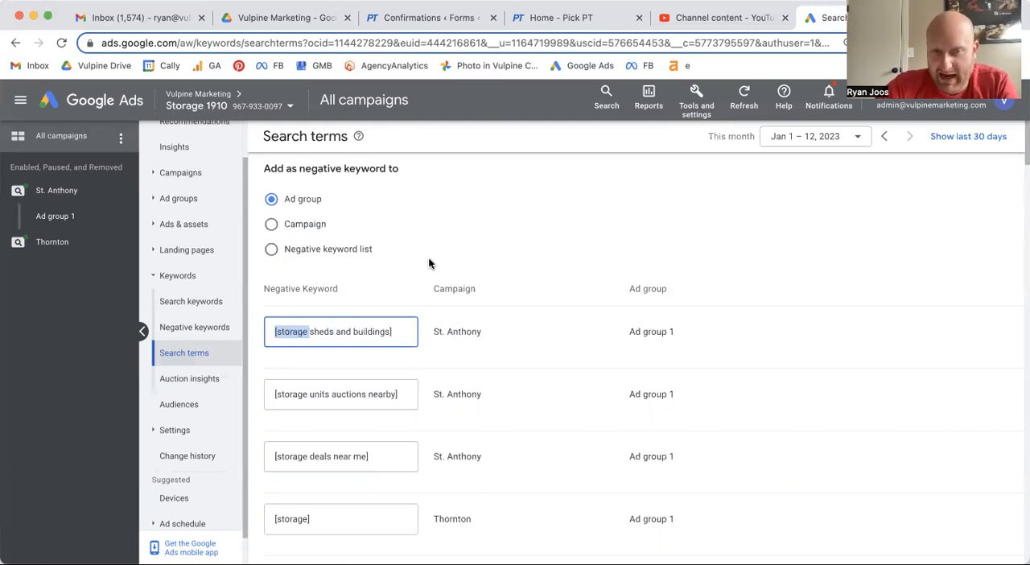
left_click(395, 331)
- Try shortening the negative keyword [storage units auctions nearby] to the phrase-match keyword "auctions", and undo the edit
scroll(341, 347, "down", 3)
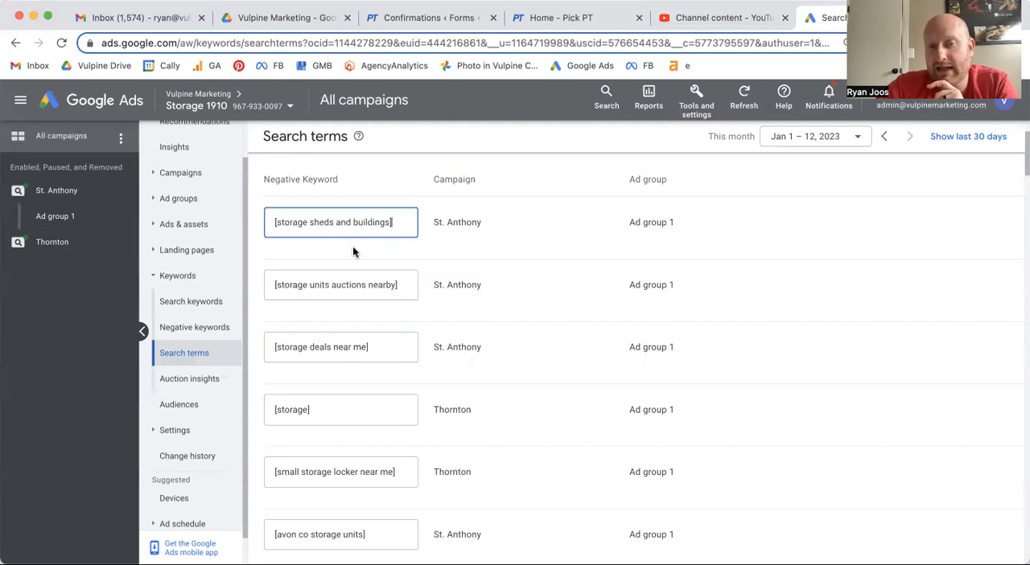
left_click_drag(331, 283, 202, 278)
type("\"")
left_click_drag(345, 285, 313, 285)
type("\"")
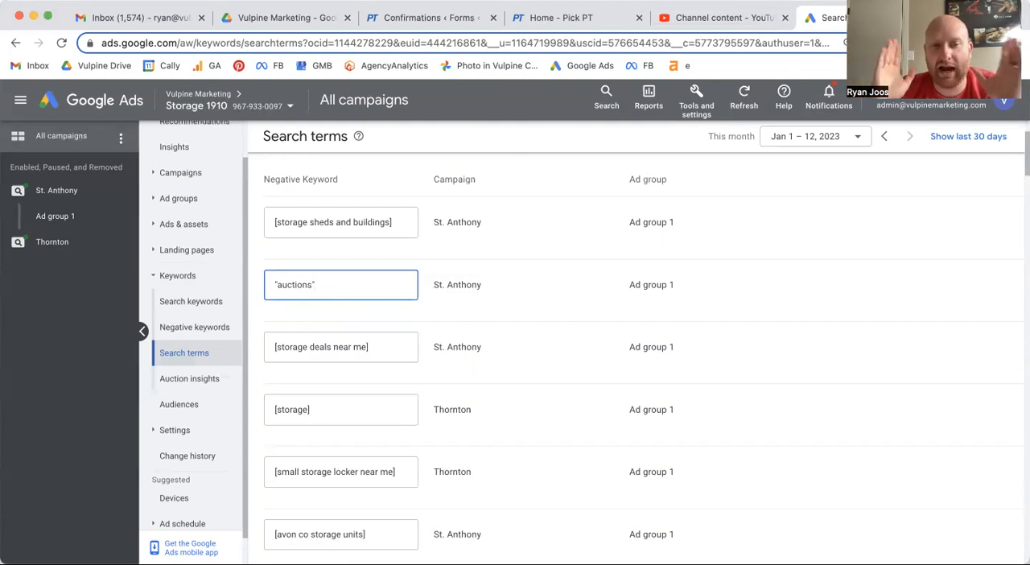
key("ctrl+z")
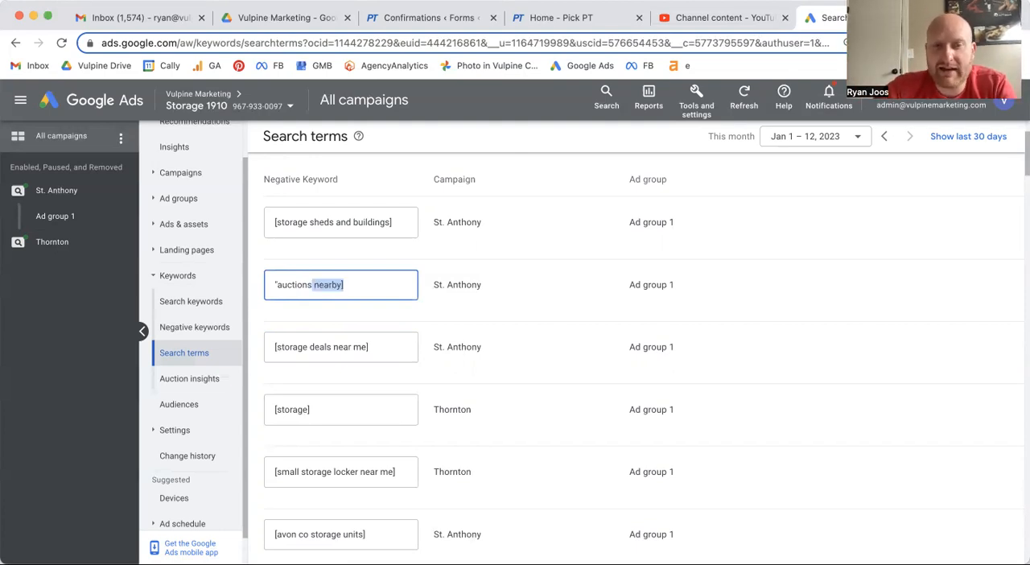
key("ctrl+z")
left_click(480, 302)
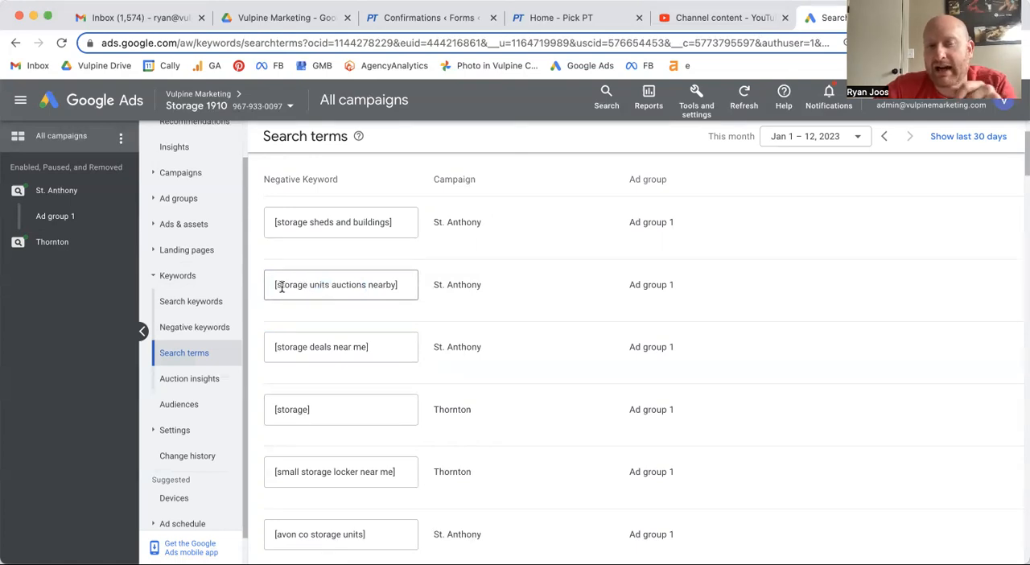
- Replace [storage units auctions nearby] with "auctions" in quotation marks once more, and restore the full exact-match keyword
left_click(331, 284)
left_click_drag(331, 284, 271, 285)
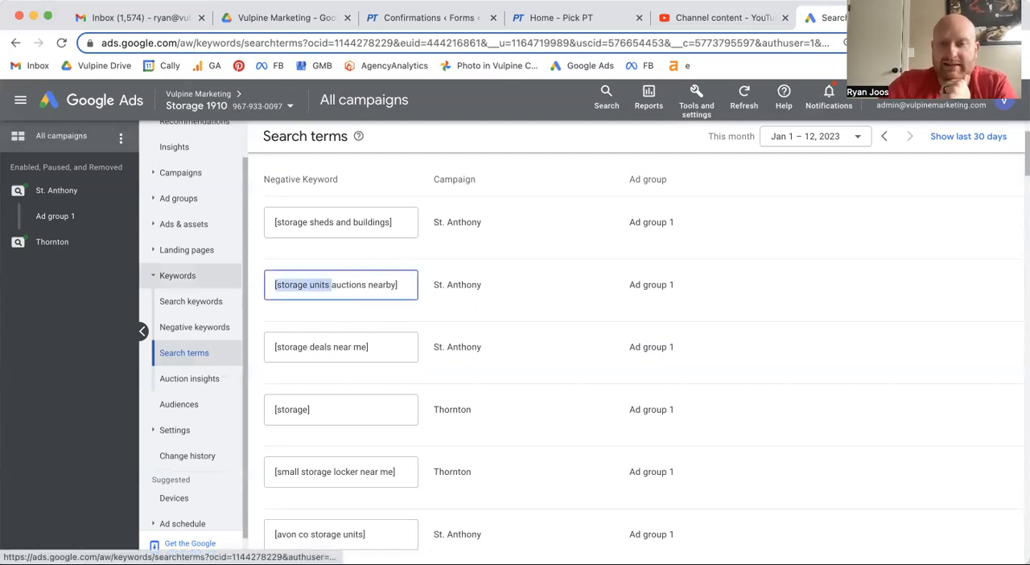
key("BackSpace")
type("\"")
left_click_drag(362, 284, 312, 284)
type("\"")
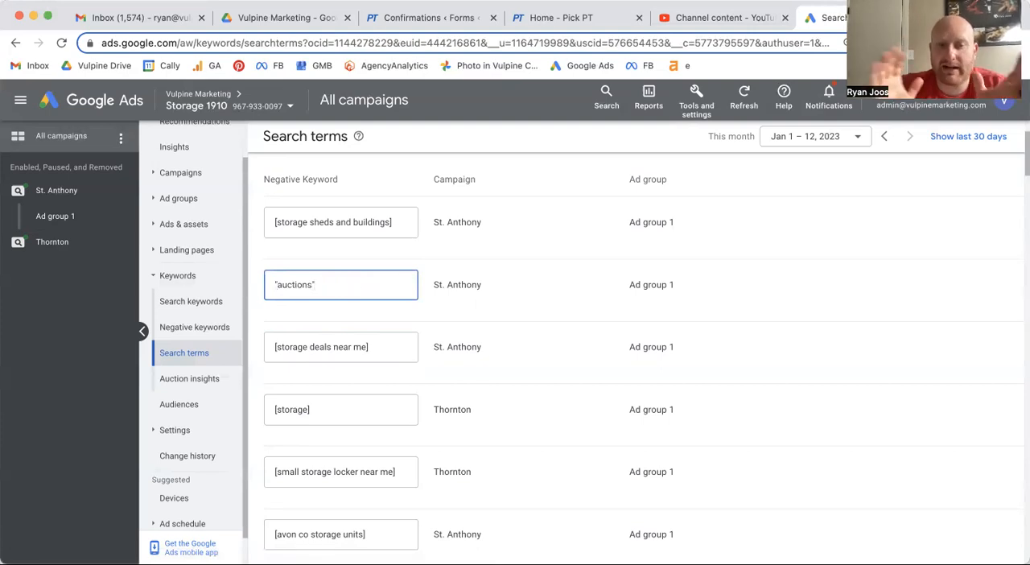
key("super+z")
key("super+z")
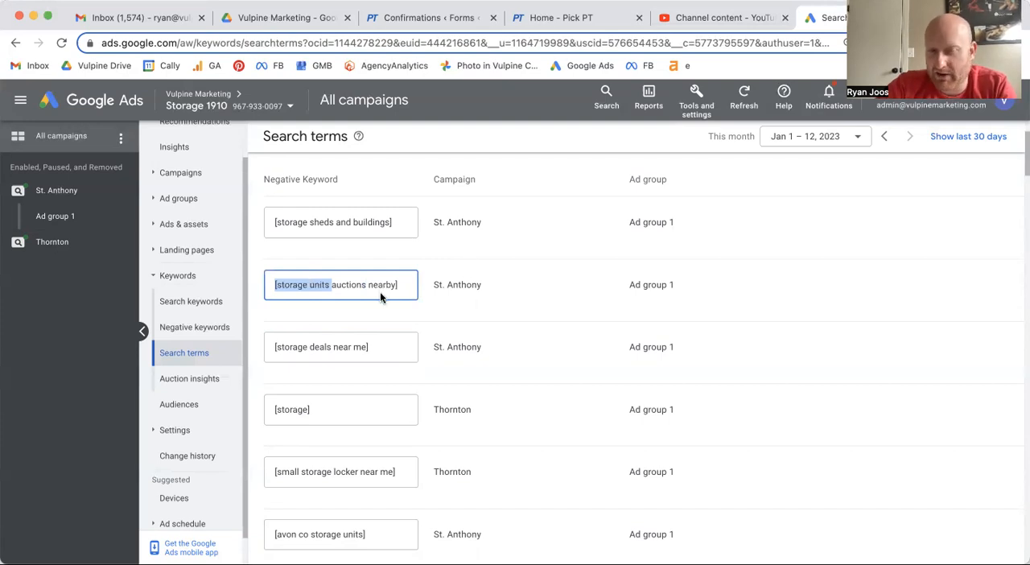
- Change the St. Anthony negative keyword [storage deals near me] to the phrase-match keyword "deals"
left_click(396, 348)
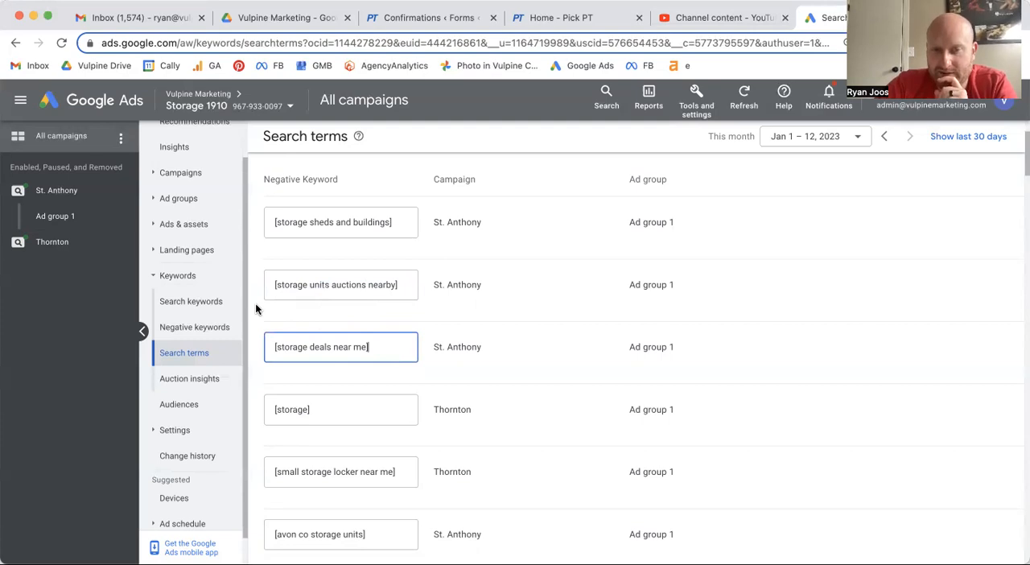
scroll(256, 309, "down", 1)
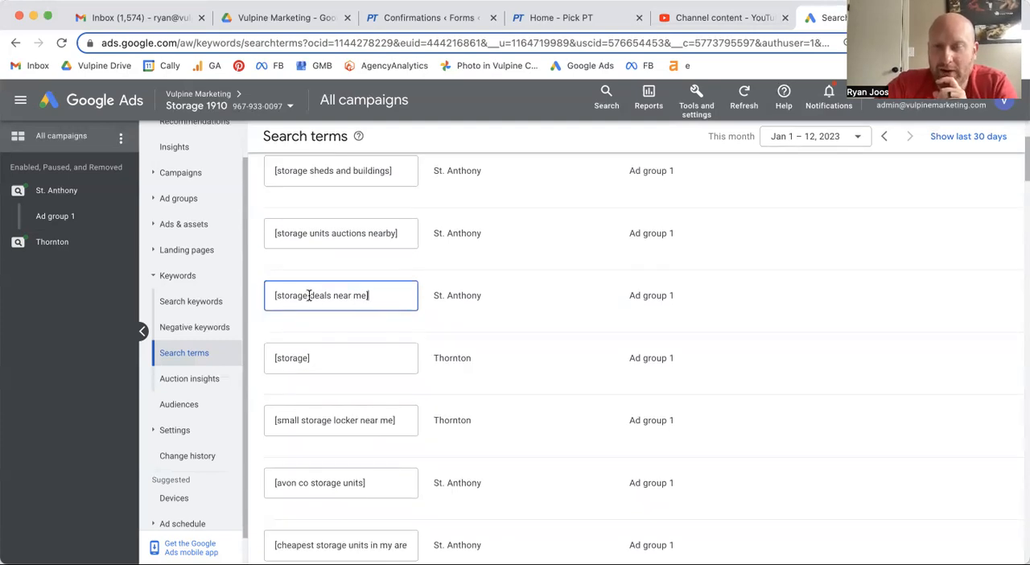
left_click_drag(308, 295, 249, 291)
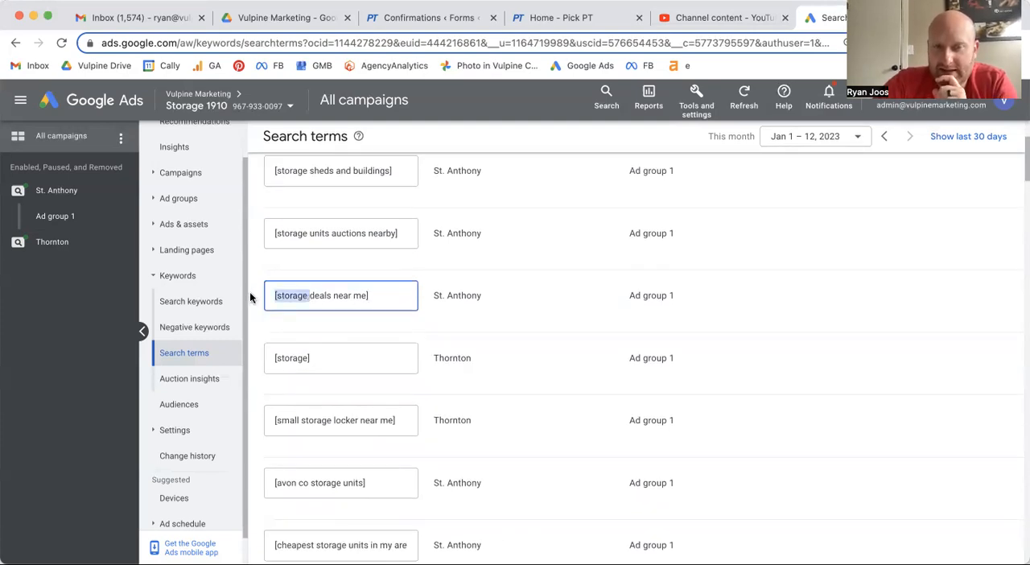
type("\"")
left_click_drag(353, 295, 300, 296)
type("\"")
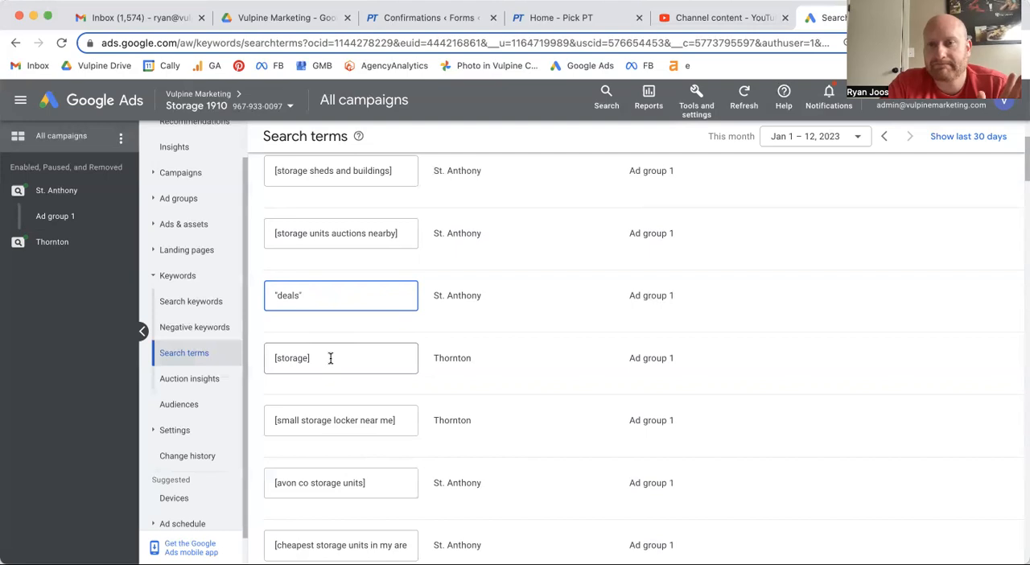
- Change the Thornton negative keyword [small storage locker near me] to the phrase-match keyword "locker"
scroll(329, 357, "down", 2)
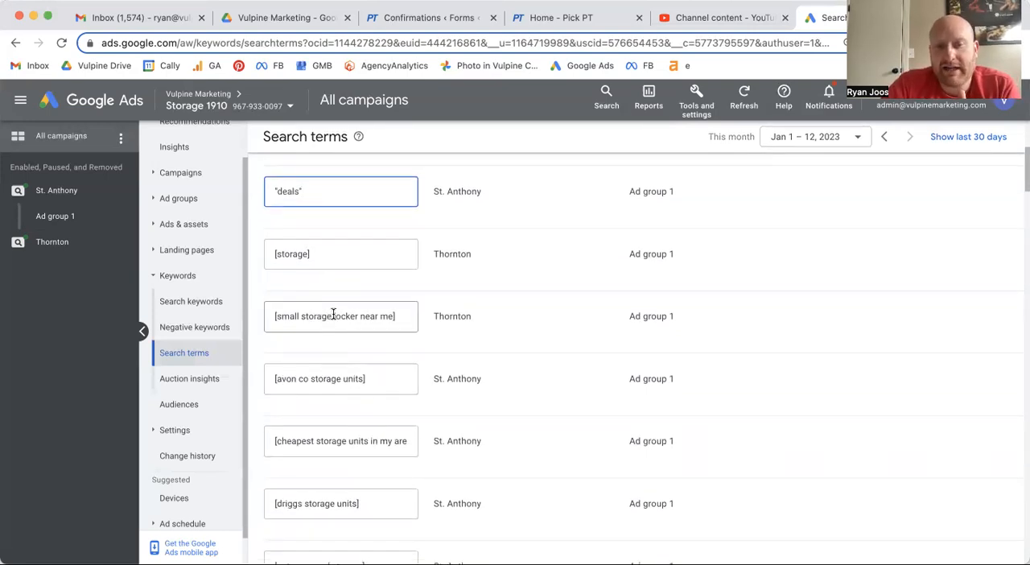
left_click_drag(333, 315, 239, 320)
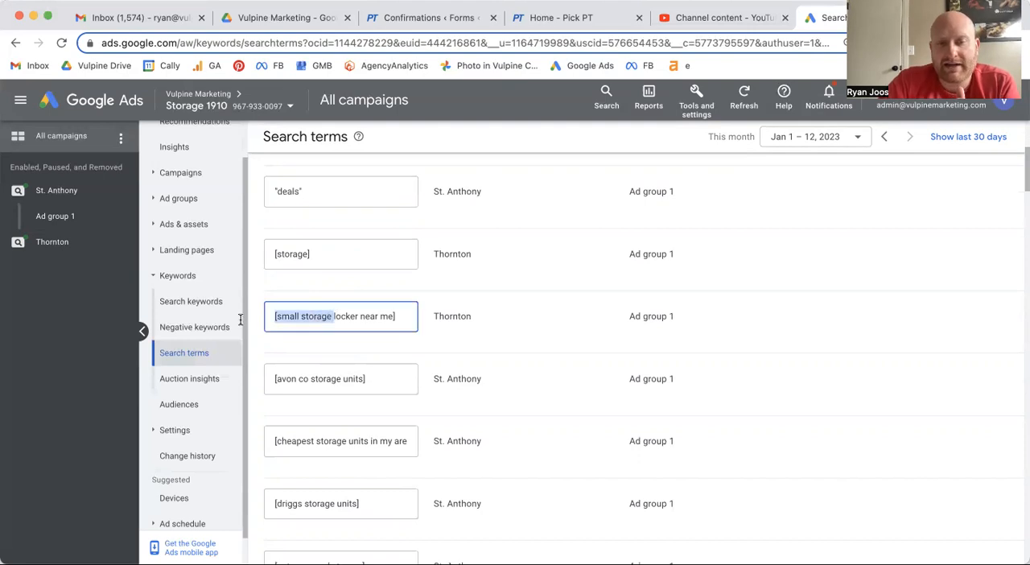
type("\"")
left_click_drag(341, 315, 302, 312)
type("\"")
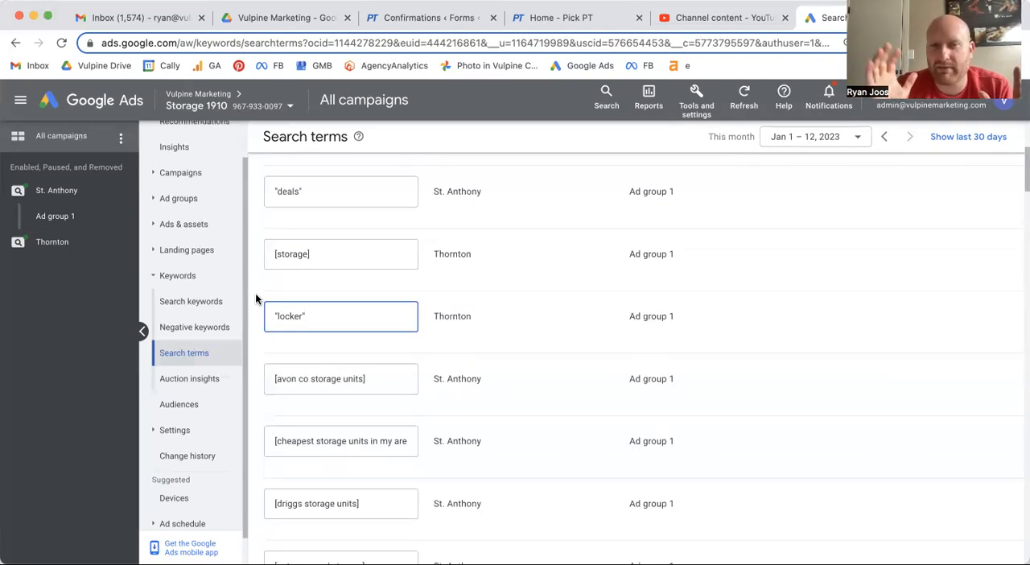
- Shorten the St. Anthony negative keyword [avon co storage units] to the phrase-match keyword "avon"
scroll(255, 292, "down", 1)
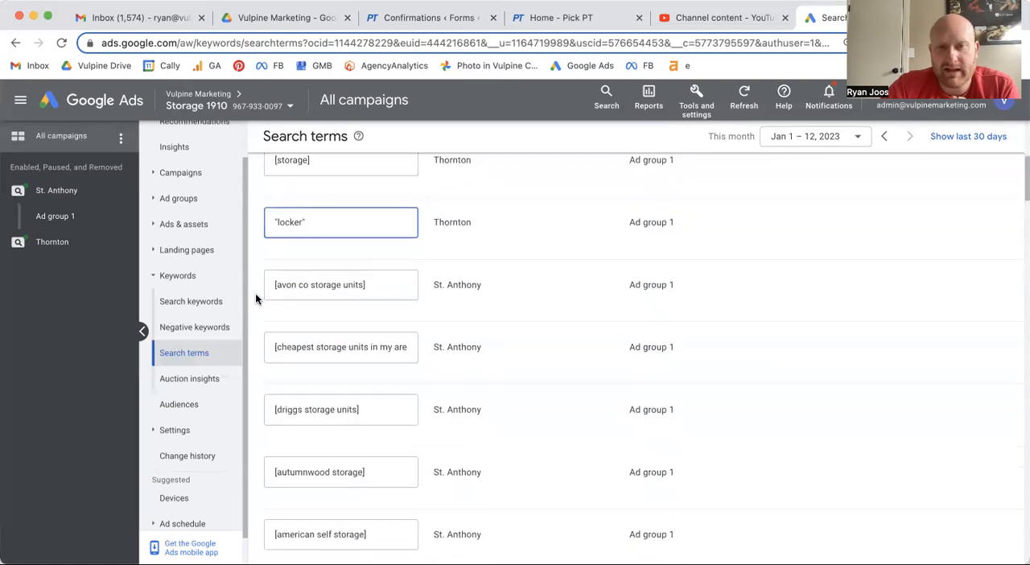
scroll(255, 260, "down", 1)
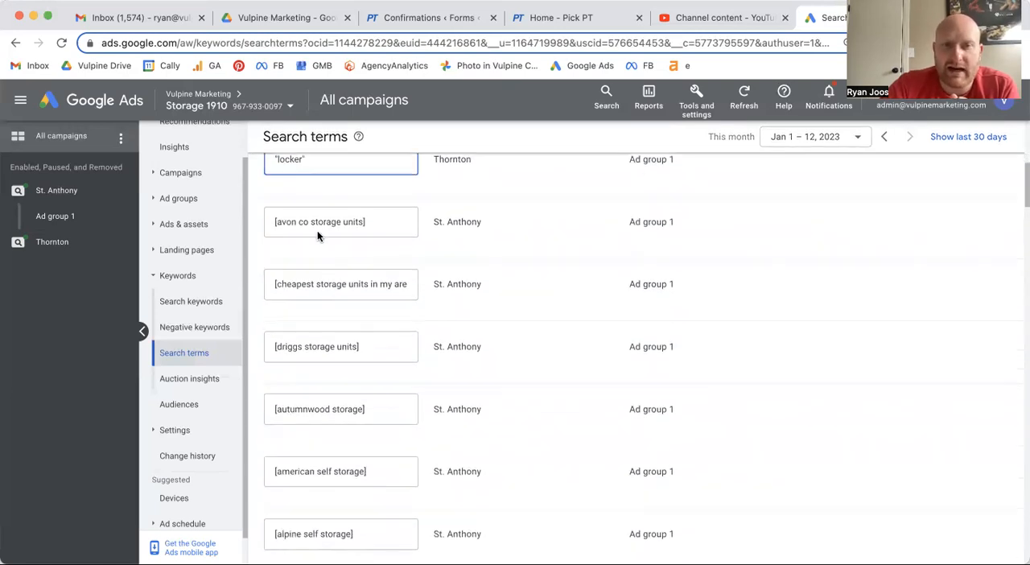
scroll(395, 213, "up", 1)
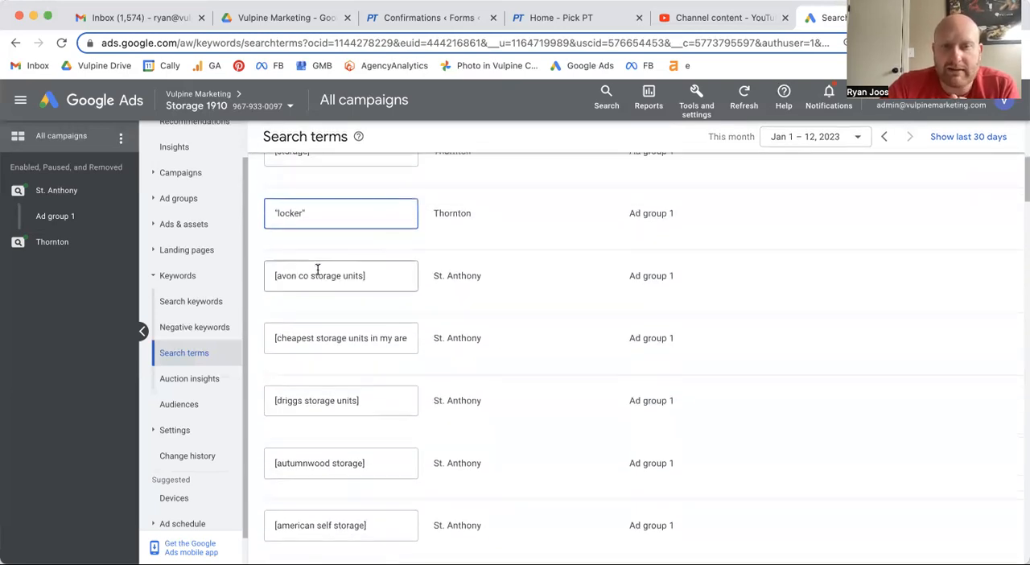
left_click_drag(272, 280, 388, 277)
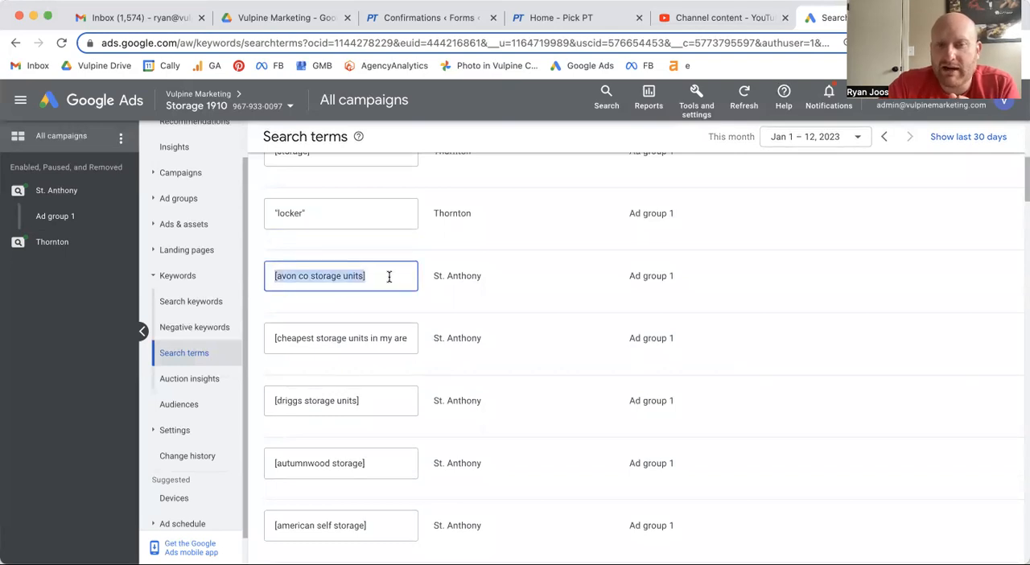
left_click(309, 276)
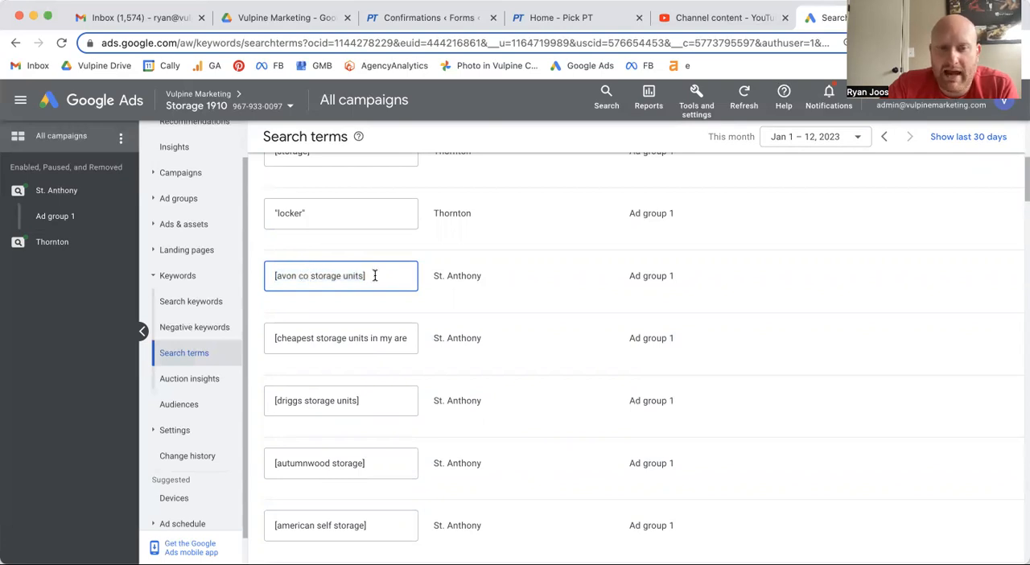
left_click_drag(366, 275, 296, 275)
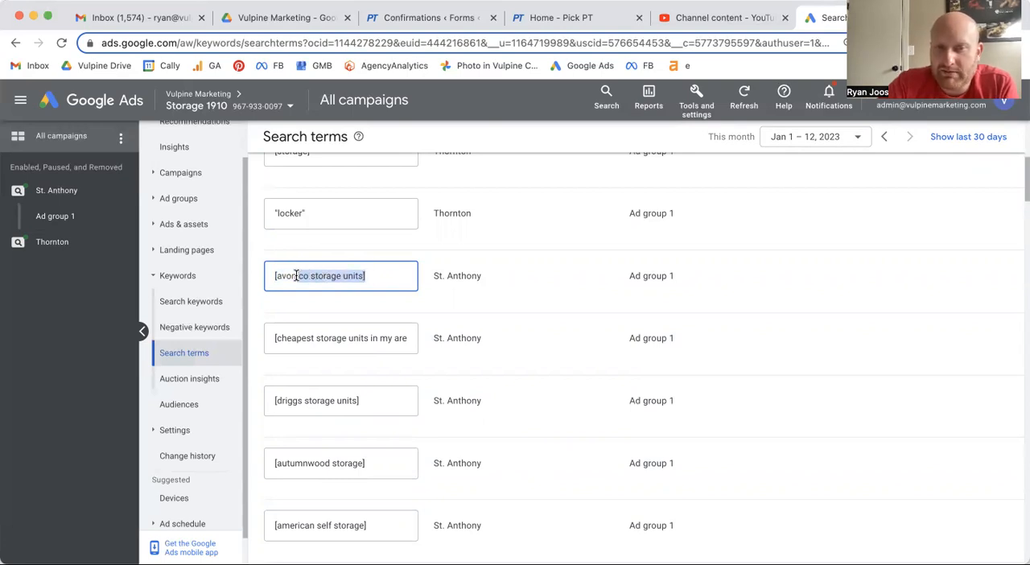
key("BackSpace")
type("]")
left_click(277, 275)
key("BackSpace")
type("\"avon")
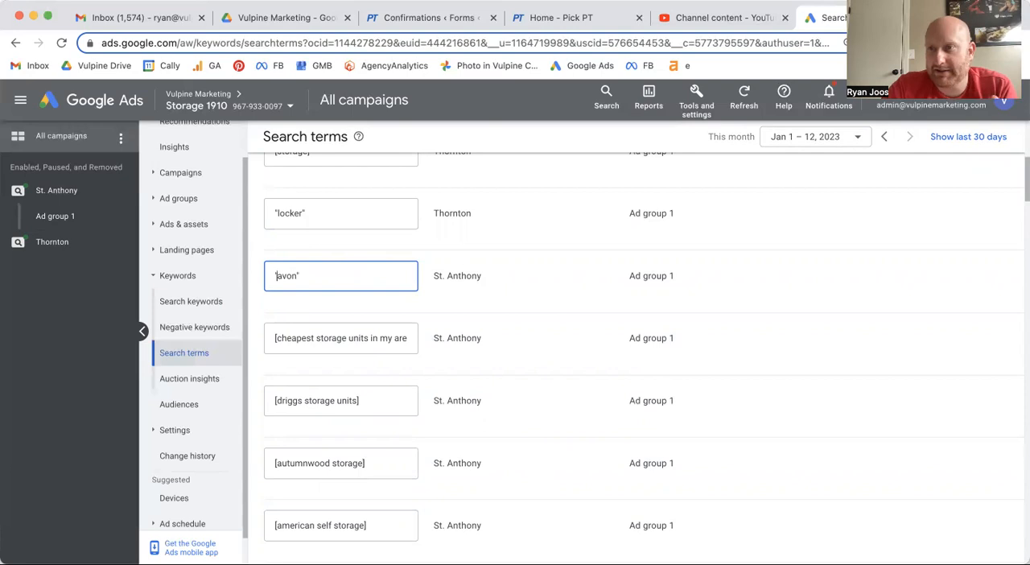
- Replace the St. Anthony negative keyword [cheapest storage units in my area] with the phrase-match keyword "cheapest"
scroll(397, 286, "down", 1)
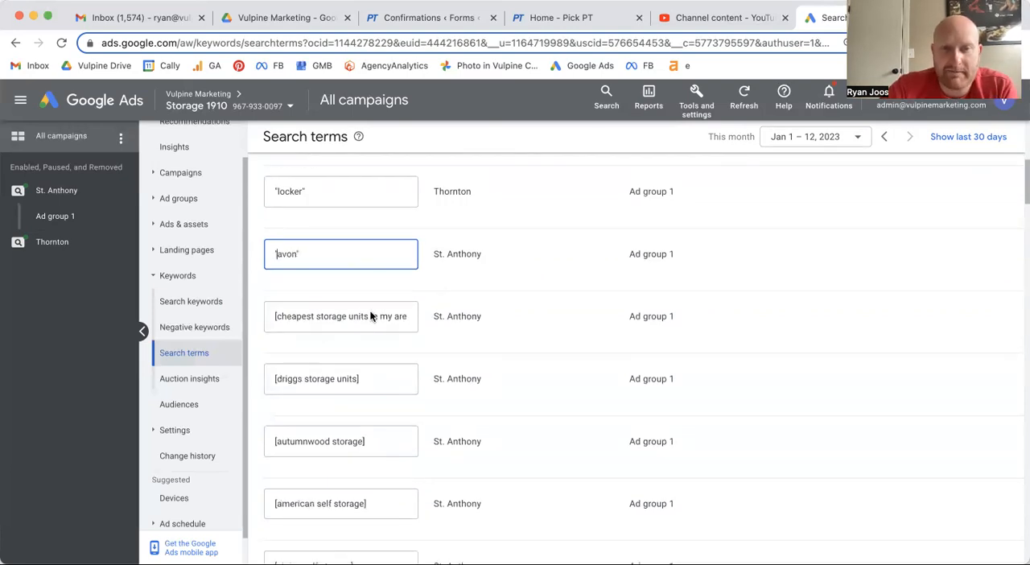
double_click(335, 317)
left_click(334, 317)
left_click(408, 317)
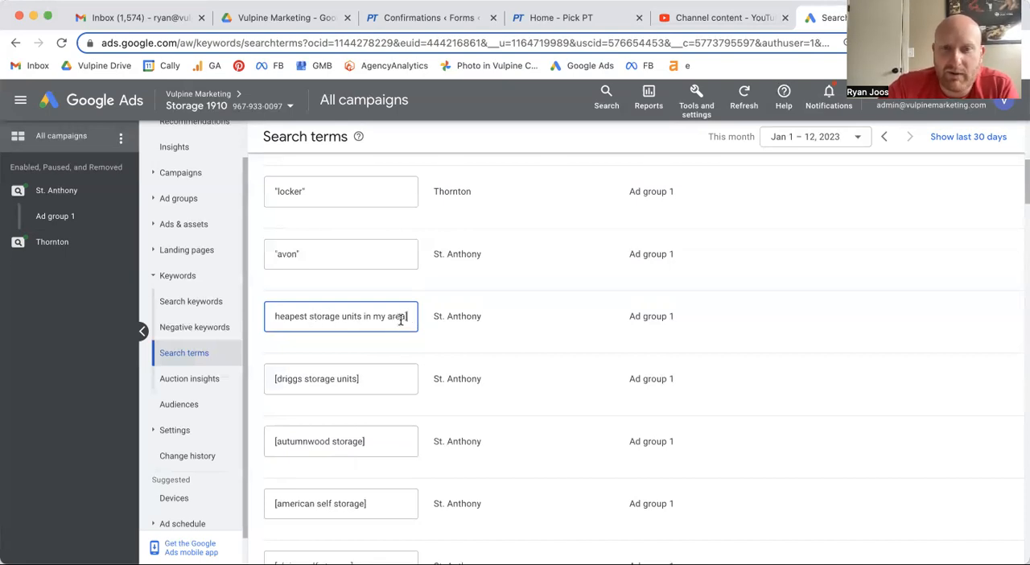
left_click_drag(406, 317, 334, 318)
key("BackSpace")
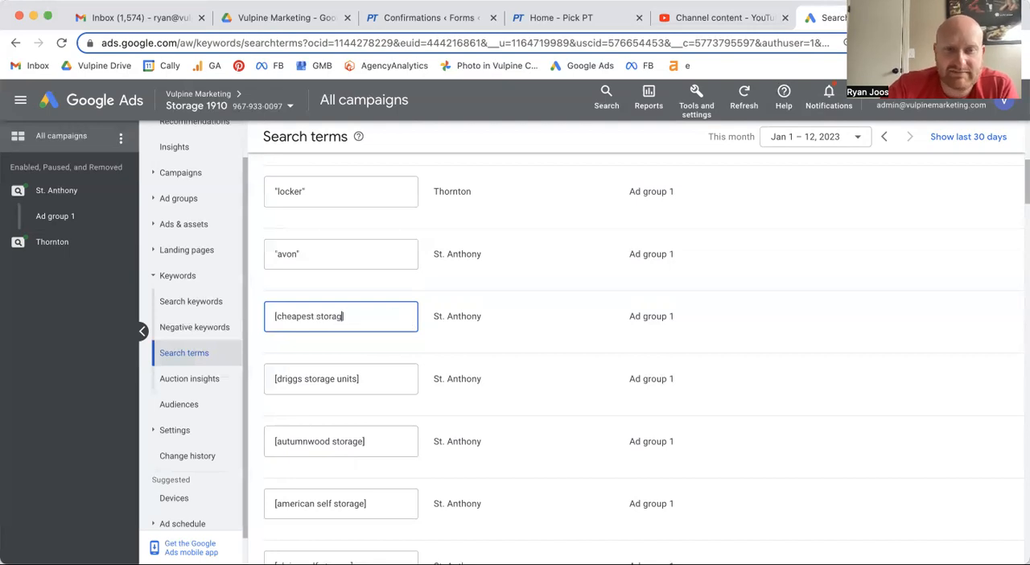
key("BackSpace")
key("BackSpace")
key("BackSpace")
key("BackSpace")
key("BackSpace")
key("BackSpace")
key("BackSpace")
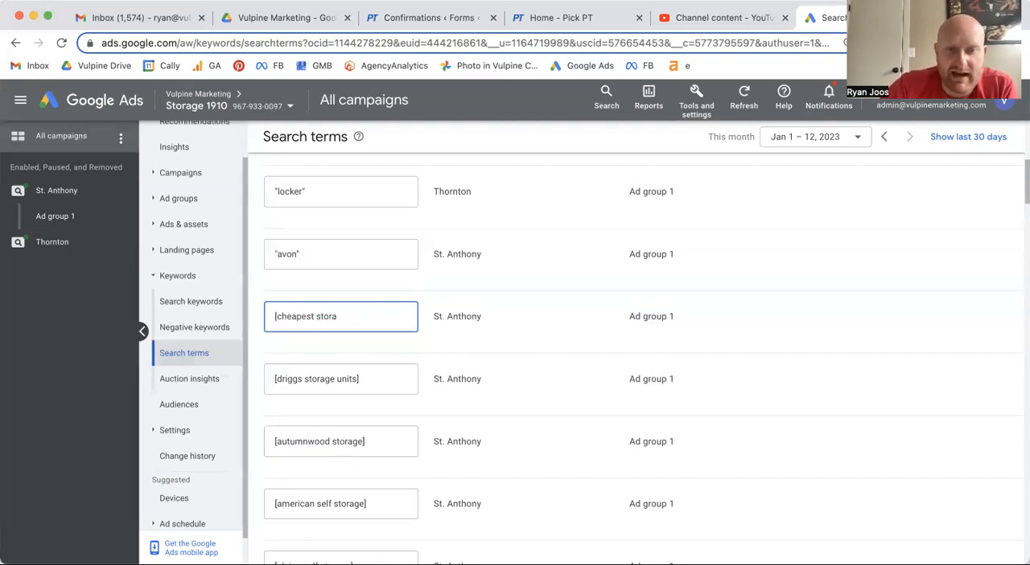
type("\"")
left_click(276, 316)
key("BackSpace")
type("\"")
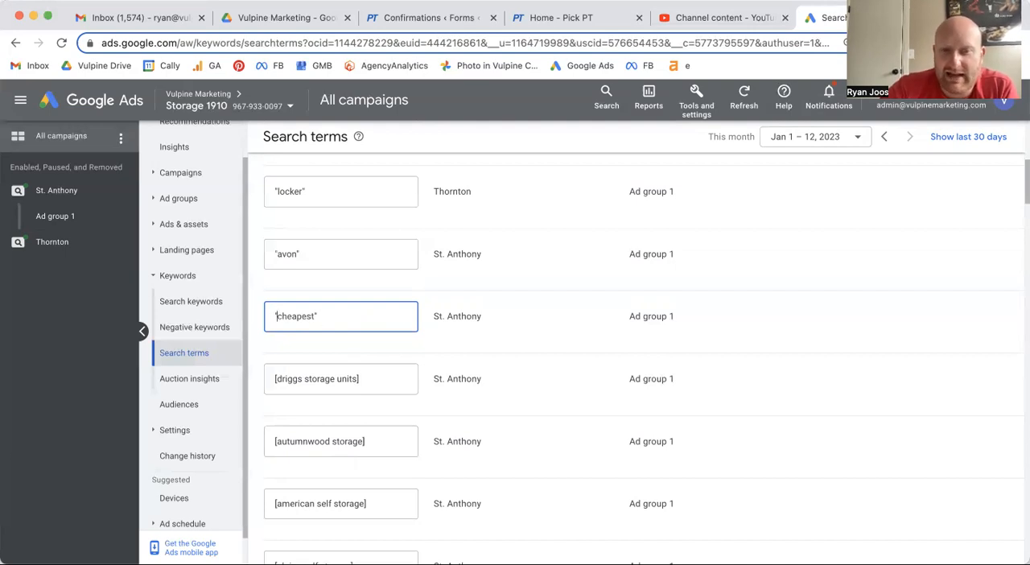
- Shorten the St. Anthony negative keyword [driggs storage units] to the phrase-match keyword "driggs"
scroll(265, 280, "down", 1)
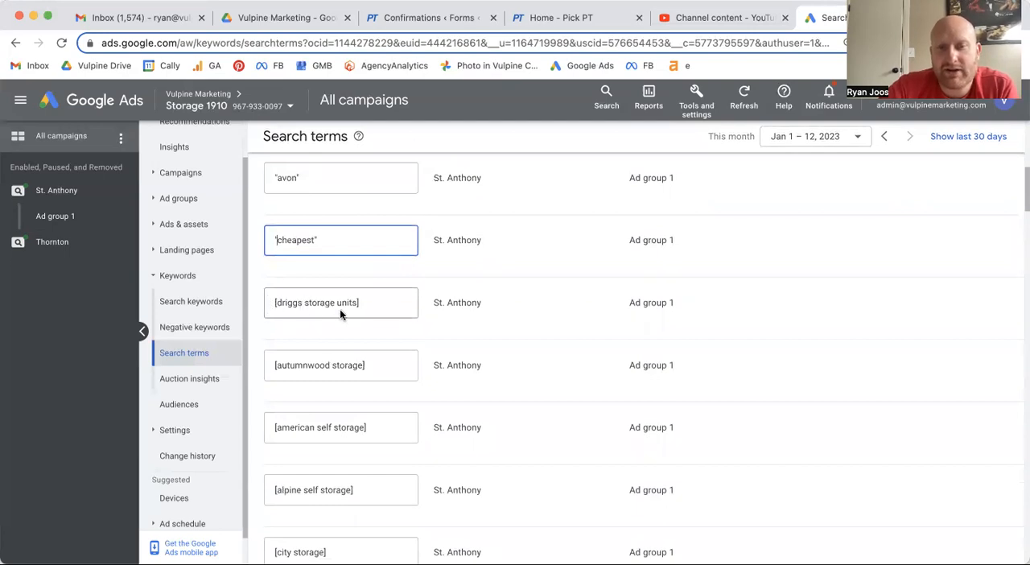
left_click(276, 302)
key("BackSpace")
type("\"")
key("shift+Left")
key("shift+Left")
key("shift+Left")
key("shift+Left")
key("shift+Left")
key("shift+Left")
key("shift+Left")
key("shift+Left")
key("shift+Left")
key("shift+Left")
key("shift+Left")
key("shift+Left")
key("shift+Left")
key("shift+Left")
key("shift+Left")
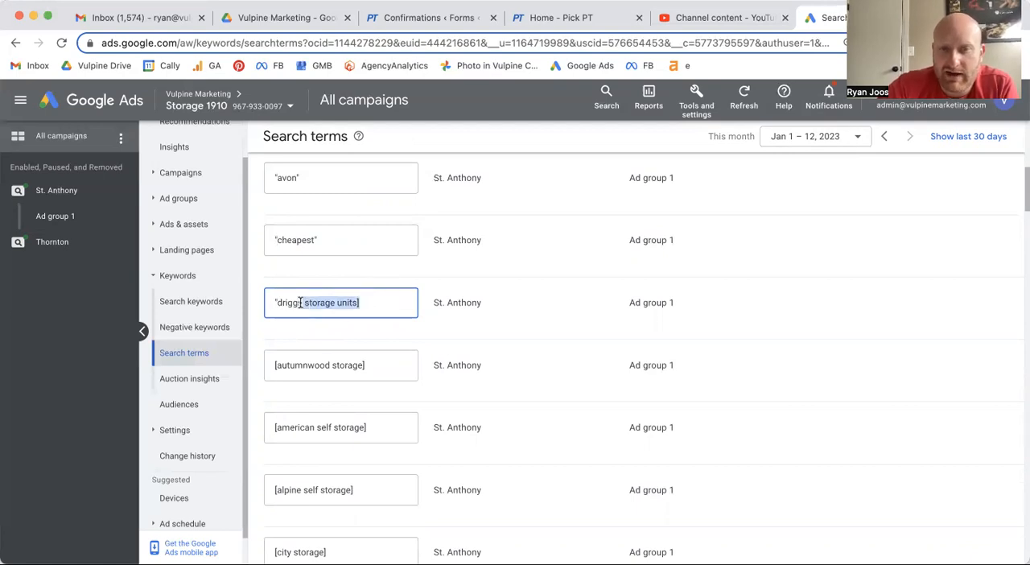
type("\"driggs\"")
- Change the St. Anthony negative keyword [autumnwood storage] to the phrase-match keyword "autumnwood"
scroll(315, 314, "down", 1)
left_click(316, 312)
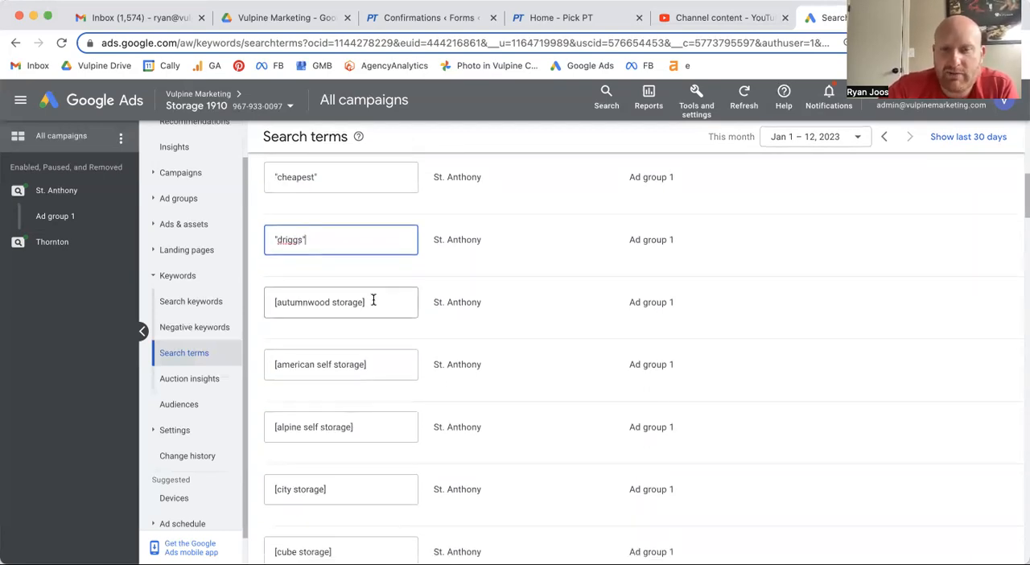
left_click_drag(371, 302, 331, 301)
type("\"")
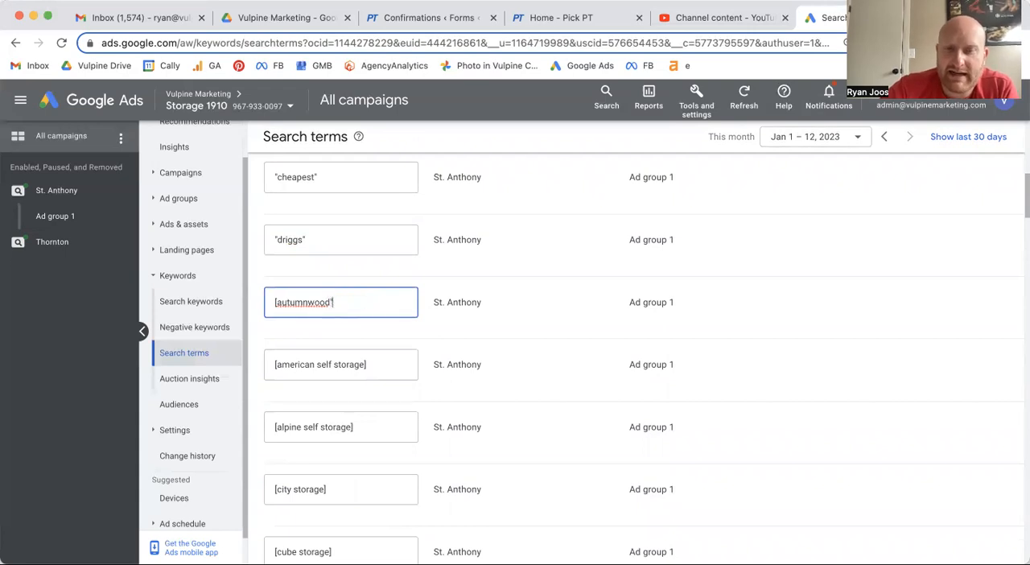
left_click(276, 302)
key("BackSpace")
type("\"")
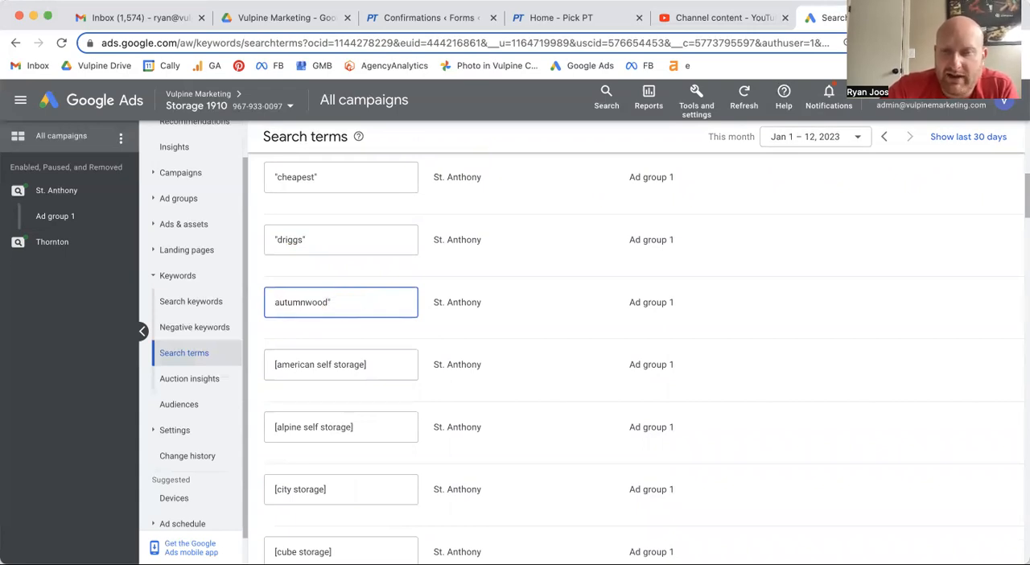
- Shorten the St. Anthony negative keyword [american self storage] to the phrase-match keyword "american"
scroll(313, 247, "down", 1)
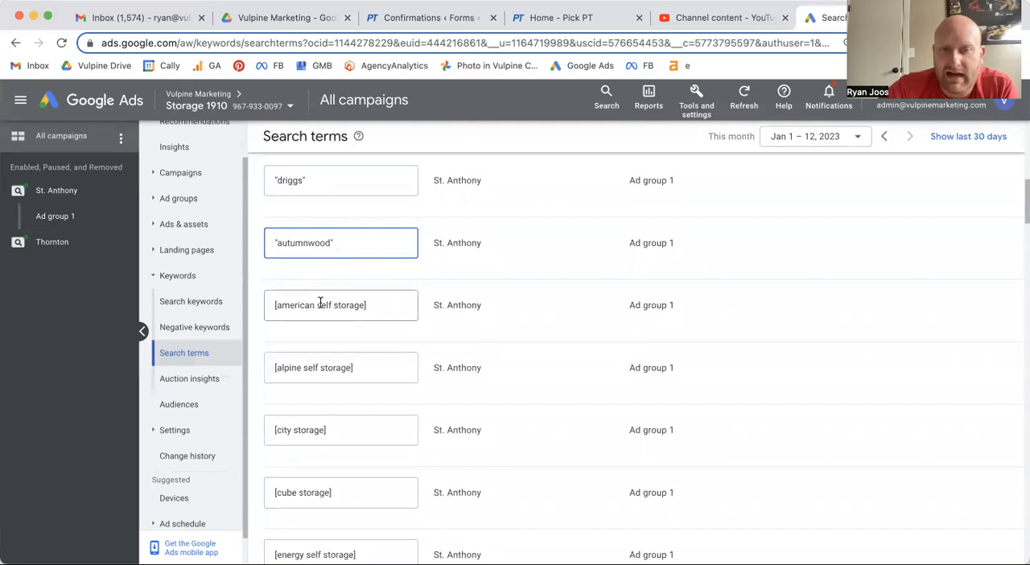
left_click_drag(367, 304, 314, 304)
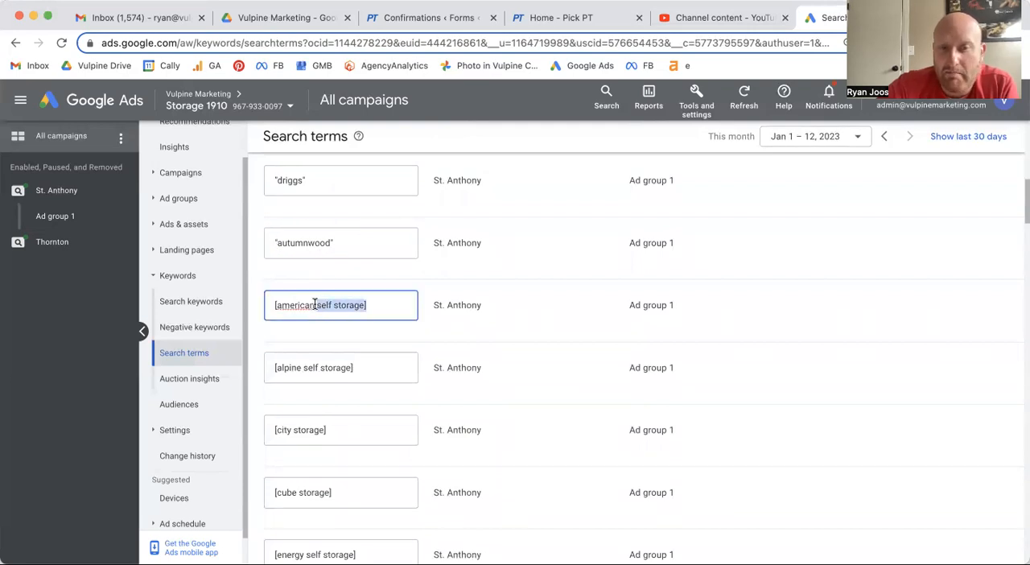
type("\"")
left_click(275, 305)
key("BackSpace")
type("\"american")
- Change the St. Anthony negative keyword [alpine self storage] to the phrase-match keyword "alpine"
scroll(360, 346, "down", 1)
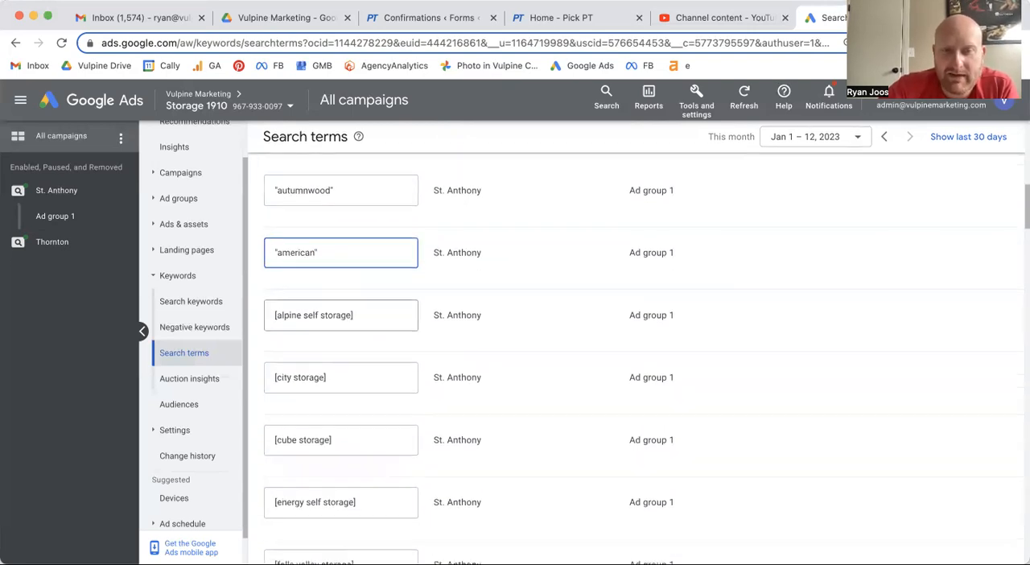
left_click_drag(354, 312, 300, 310)
type("\"")
left_click(275, 314)
key("BackSpace")
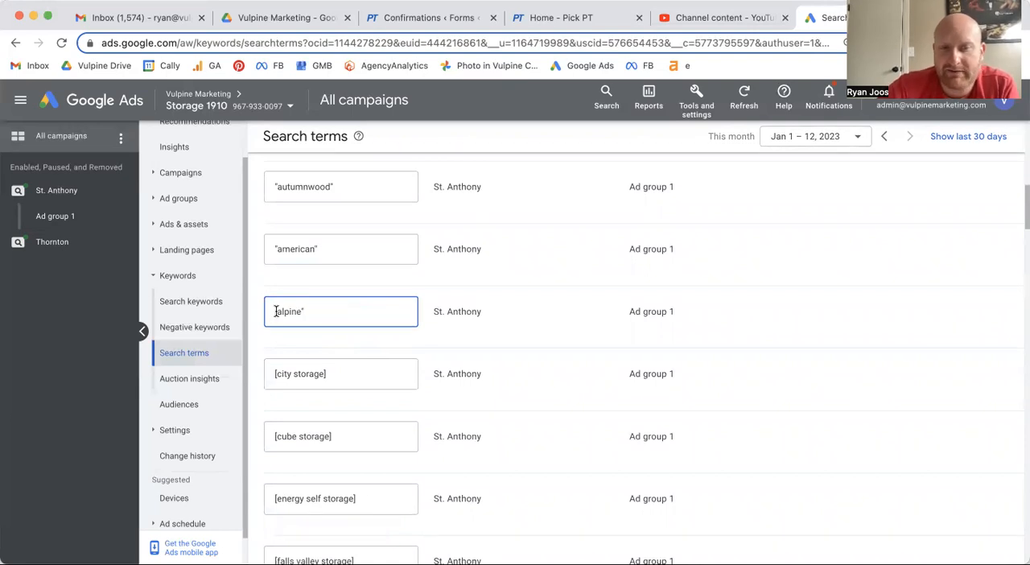
type("\"")
- Reduce the St. Anthony negative keyword [city storage] to the phrase-match keyword "city"
scroll(278, 310, "down", 2)
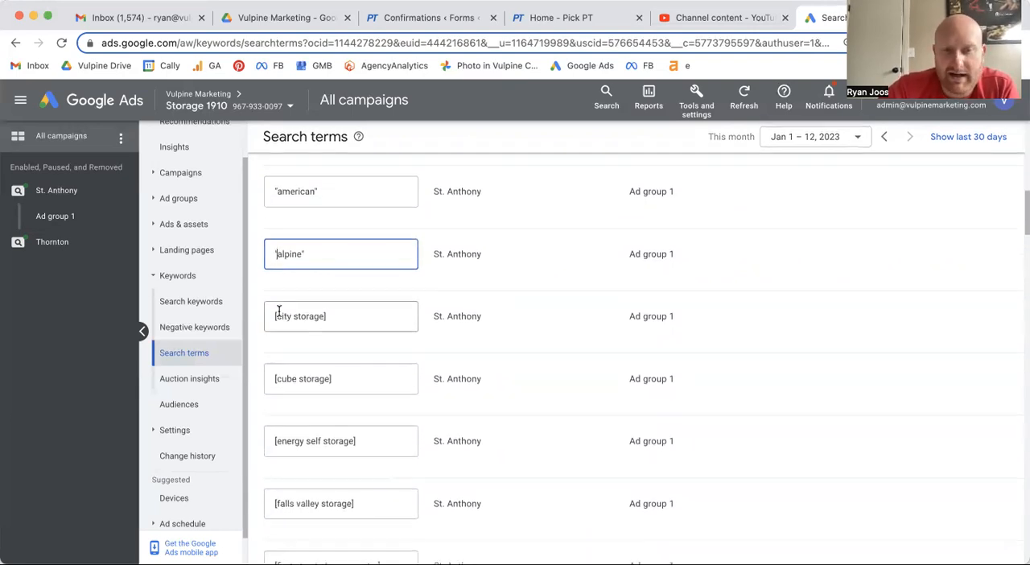
left_click_drag(328, 317, 290, 317)
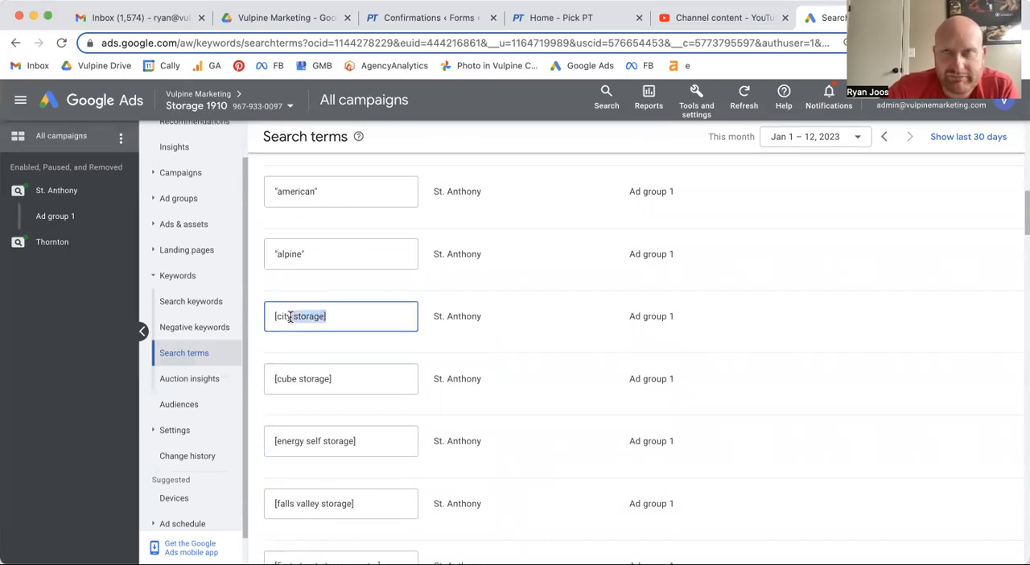
key("BackSpace")
type("\"")
left_click(278, 316)
key("BackSpace")
type("\"")
- Reduce the St. Anthony negative keyword [cube storage] to the phrase-match keyword "cube"
scroll(301, 289, "down", 3)
left_click_drag(331, 280, 293, 280)
key("BackSpace")
type("\"")
left_click(278, 280)
key("BackSpace")
type("\"")
- Shorten the St. Anthony negative keyword [energy self storage] to the phrase-match keyword "energy"
scroll(341, 281, "down", 1)
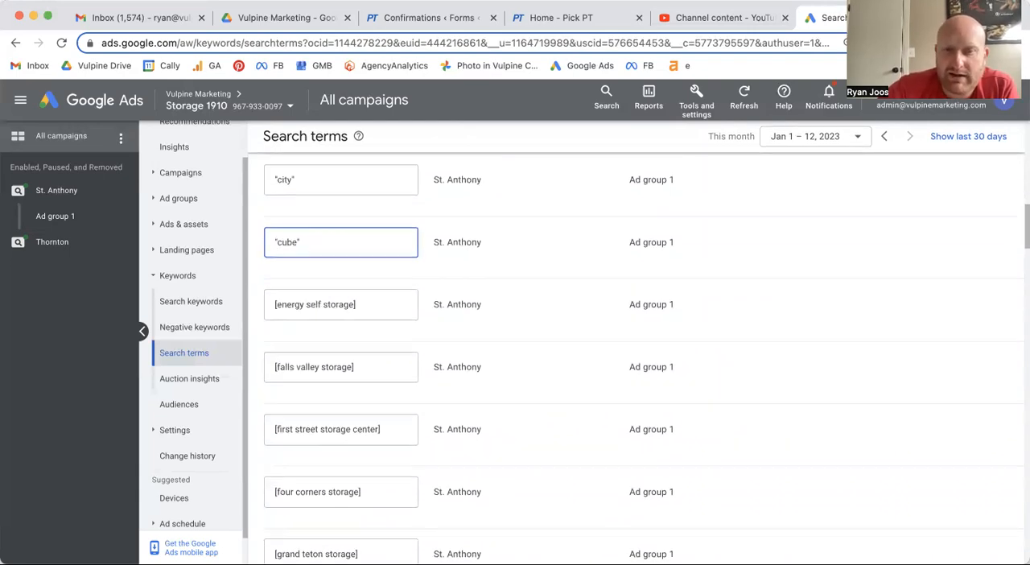
left_click_drag(368, 287, 302, 290)
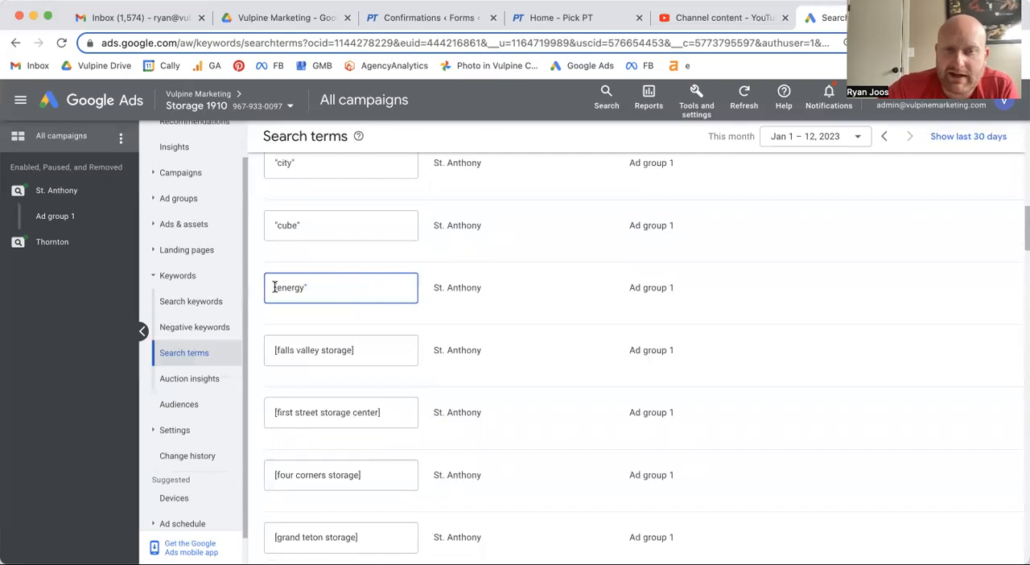
key("BackSpace")
type("\"")
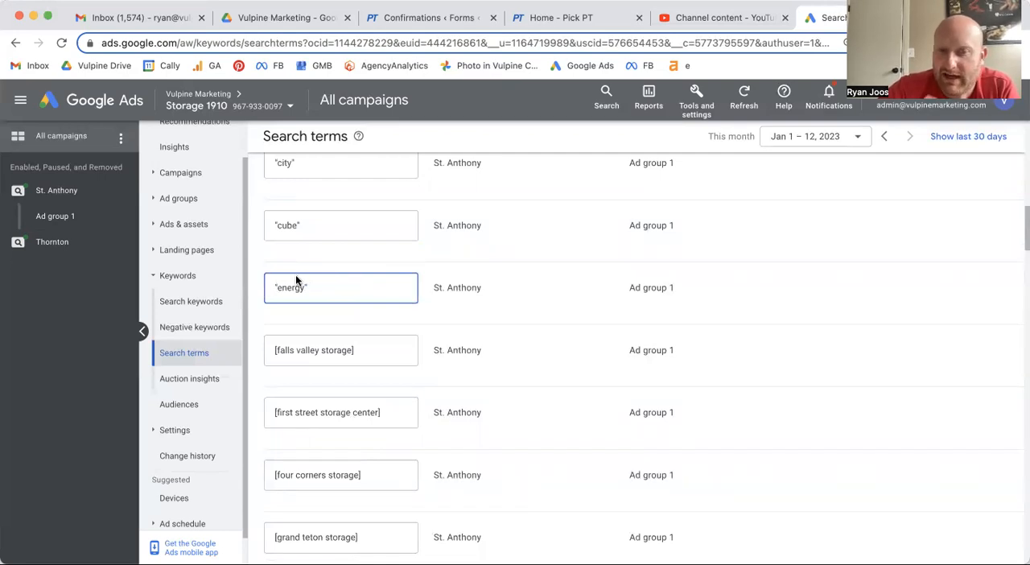
- Change the St. Anthony negative keyword [falls valley storage] to the phrase-match keyword "falls valley"
scroll(295, 279, "down", 1)
left_click_drag(366, 283, 317, 283)
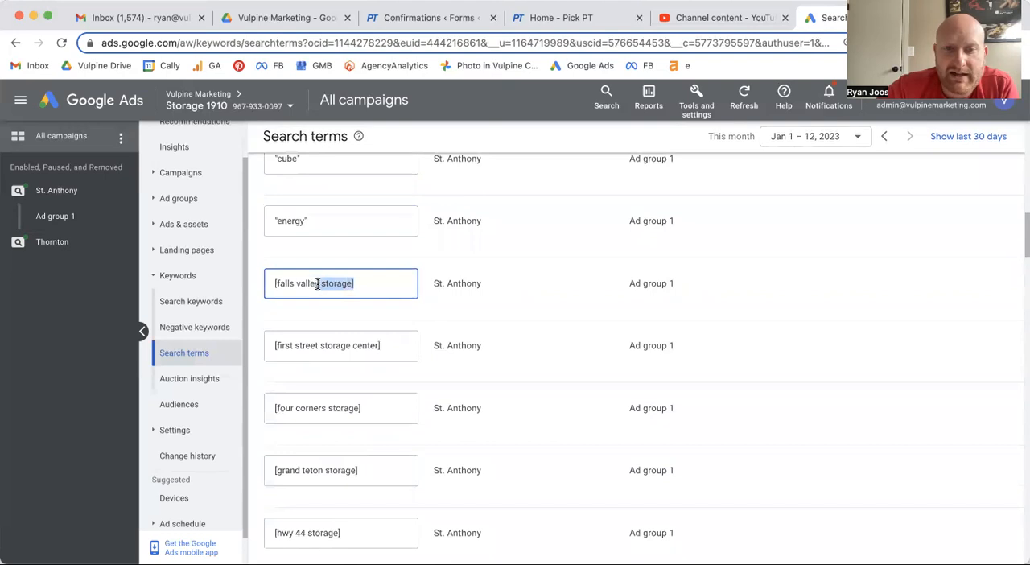
type("\"")
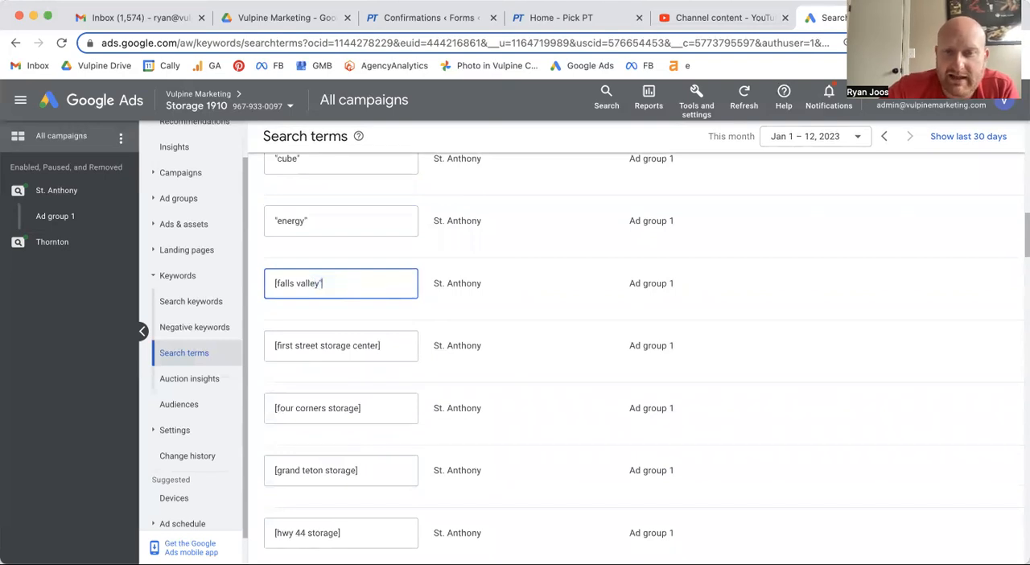
left_click(276, 282)
key("BackSpace")
type("\"")
- Shorten the St. Anthony negative keyword [first street storage center] to the phrase-match keyword "first street"
scroll(304, 270, "down", 1)
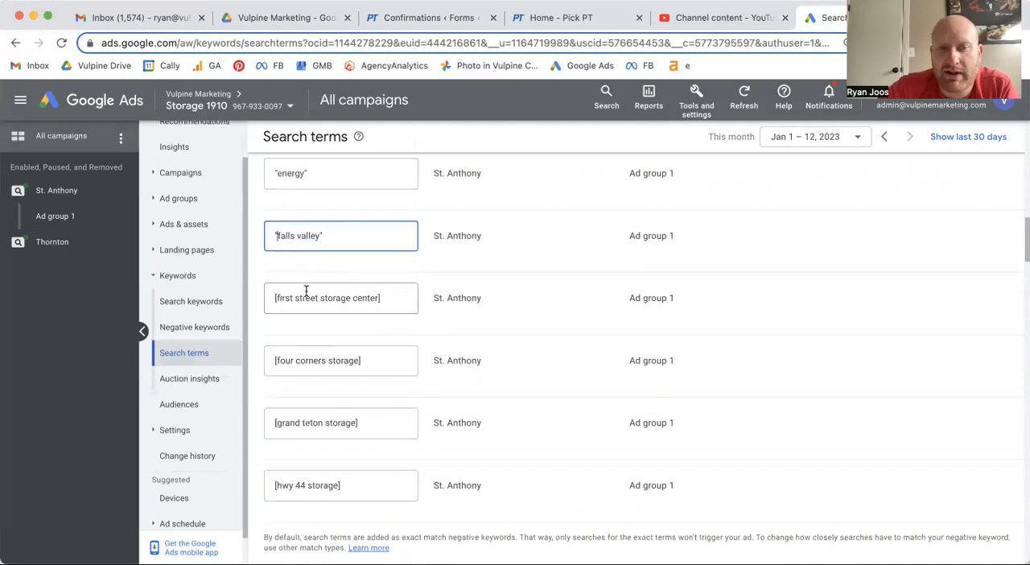
left_click_drag(388, 298, 319, 298)
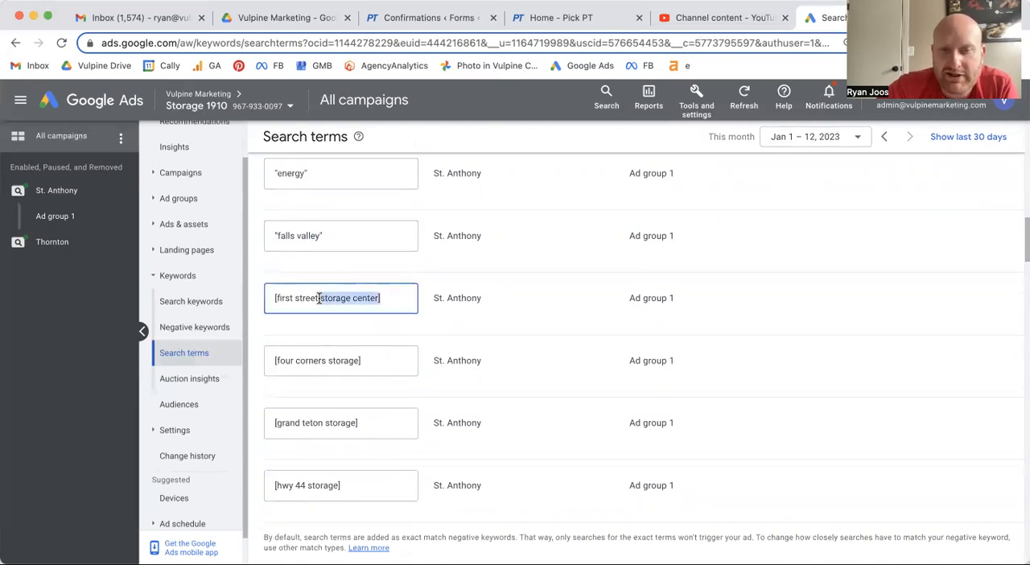
type("\"")
left_click(276, 297)
key("BackSpace")
type("\"first street")
- Shorten the St. Anthony negative keyword [four corners storage] to the phrase-match keyword "four corners"
scroll(366, 296, "down", 2)
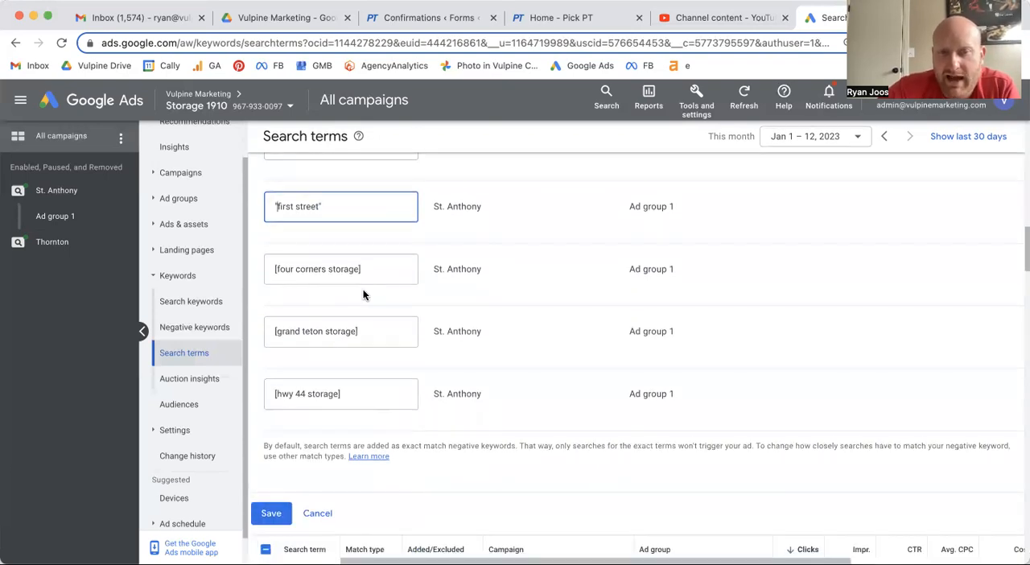
left_click_drag(362, 268, 325, 267)
key("BackSpace")
type("\"")
left_click(277, 269)
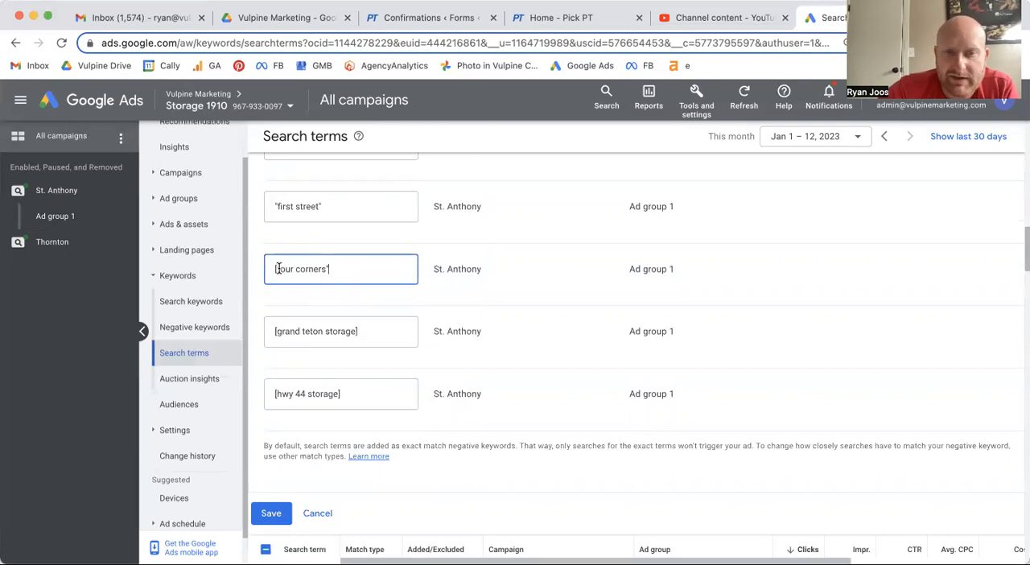
key("BackSpace")
type("\"")
- Reduce the St. Anthony negative keyword [grand teton storage] to the phrase-match keyword "grand teton"
scroll(277, 268, "down", 2)
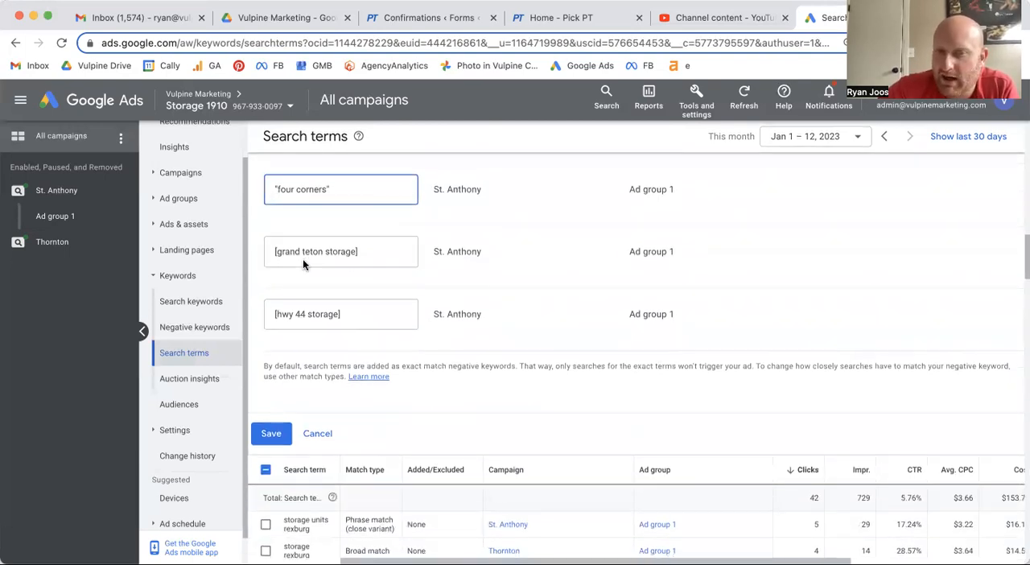
left_click_drag(363, 250, 322, 251)
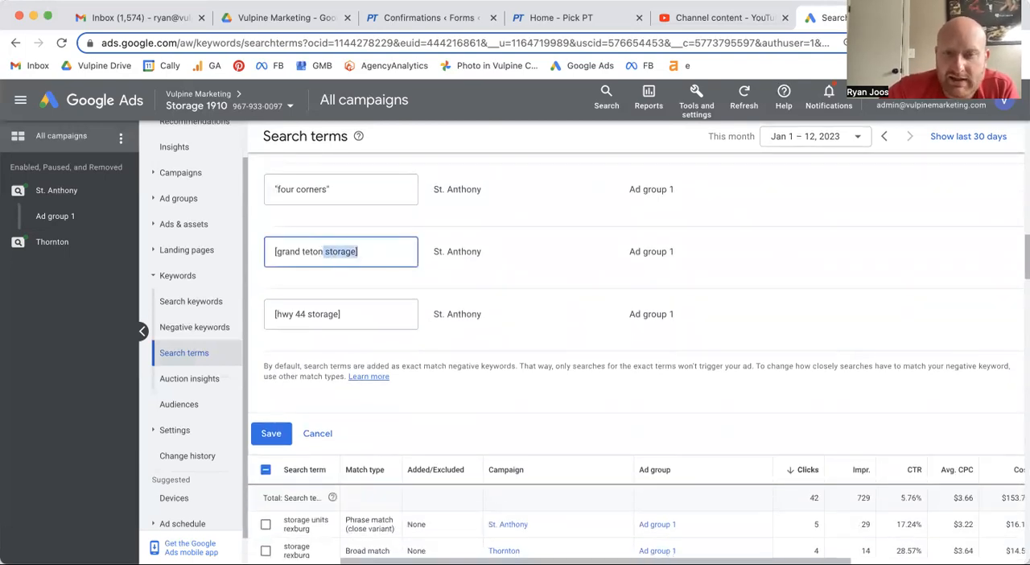
type("\"")
left_click(277, 251)
key("BackSpace")
type("\"")
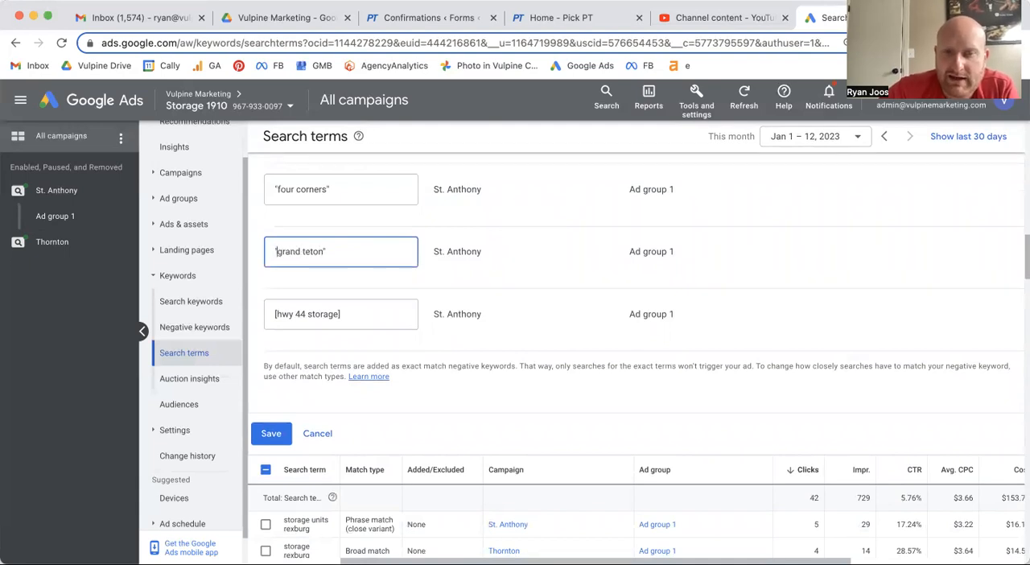
- Change the St. Anthony negative keyword [hwy 44 storage] to the phrase-match keyword "hwy 44" and save the negative keyword list entries
left_click_drag(351, 314, 304, 316)
type("\"")
left_click(276, 314)
key("BackSpace")
type("\"hwy 44")
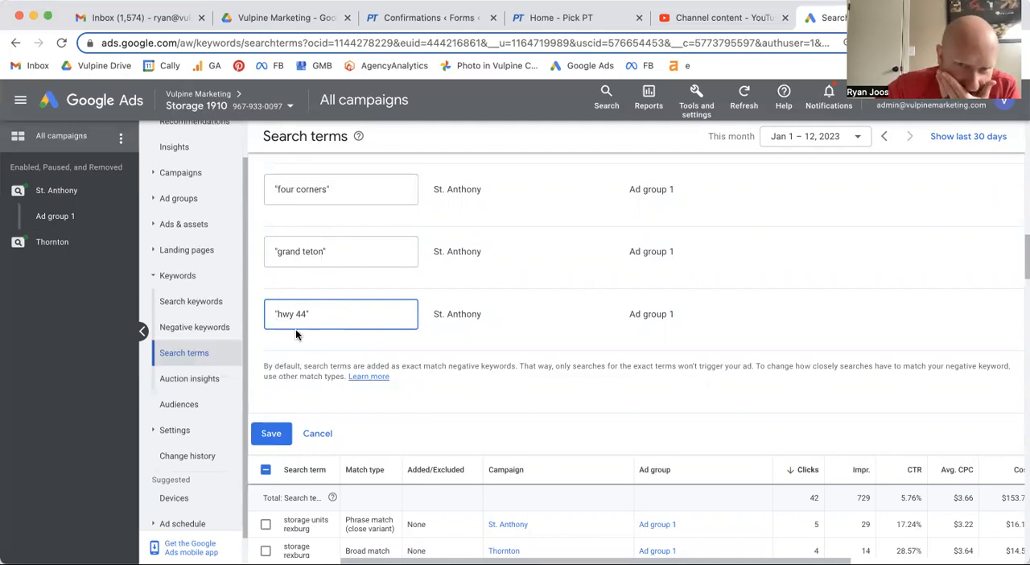
left_click(272, 435)
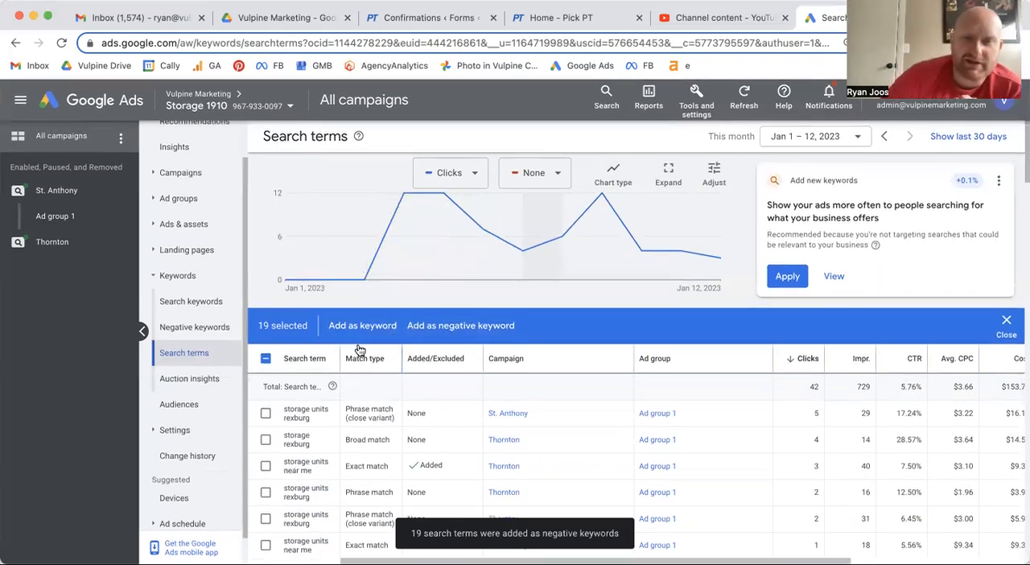
- Add the same selected search terms as negative keywords at the Campaign level, keeping their default exact-match form, and save them
left_click(455, 325)
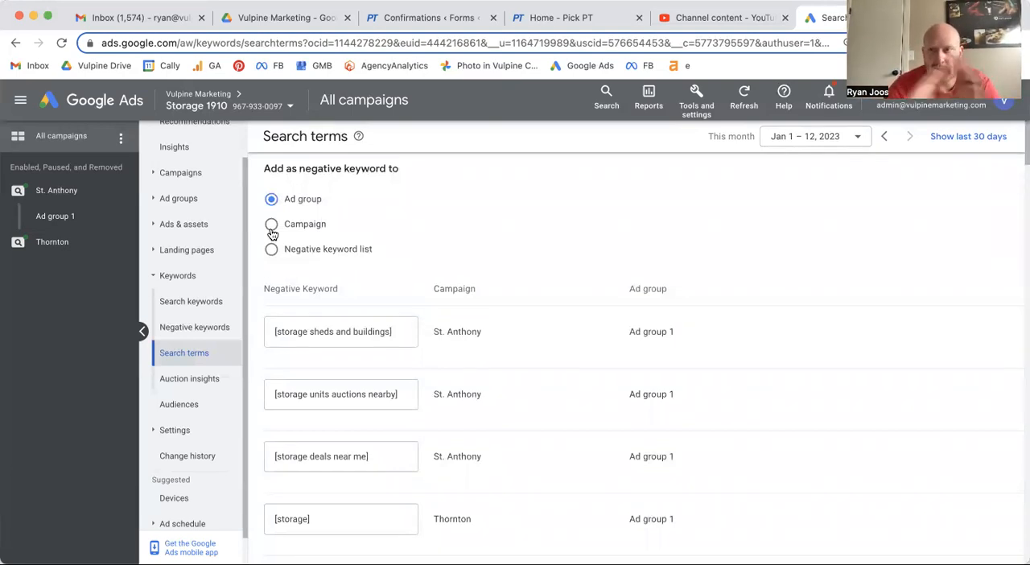
left_click(271, 229)
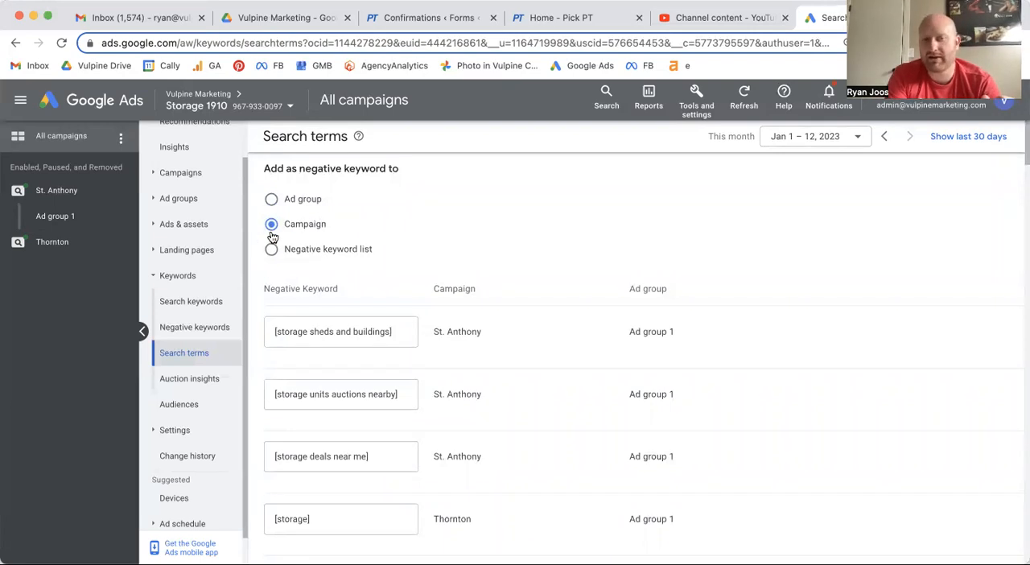
scroll(303, 230, "down", 5)
scroll(303, 230, "down", 10)
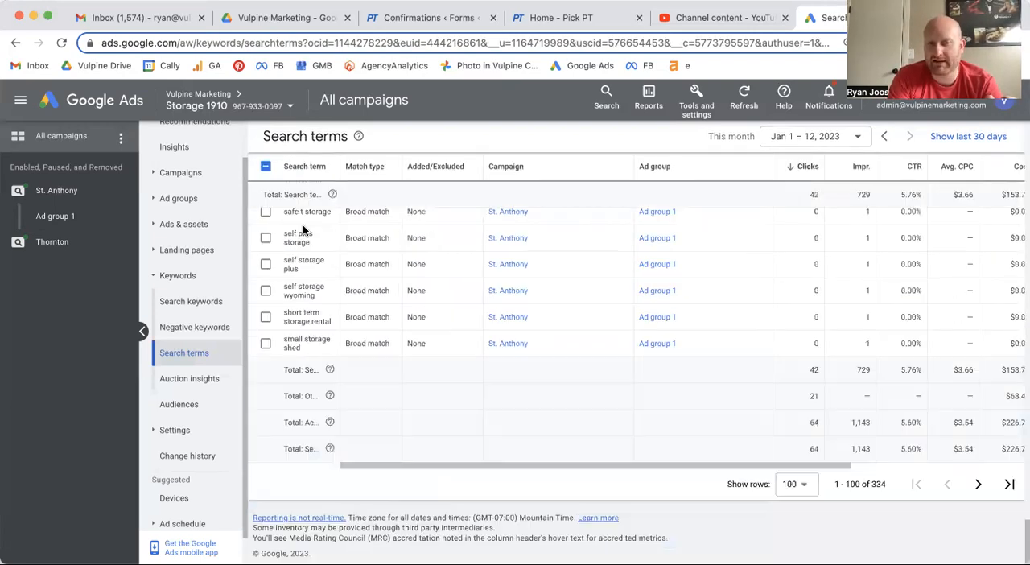
scroll(302, 230, "down", 3)
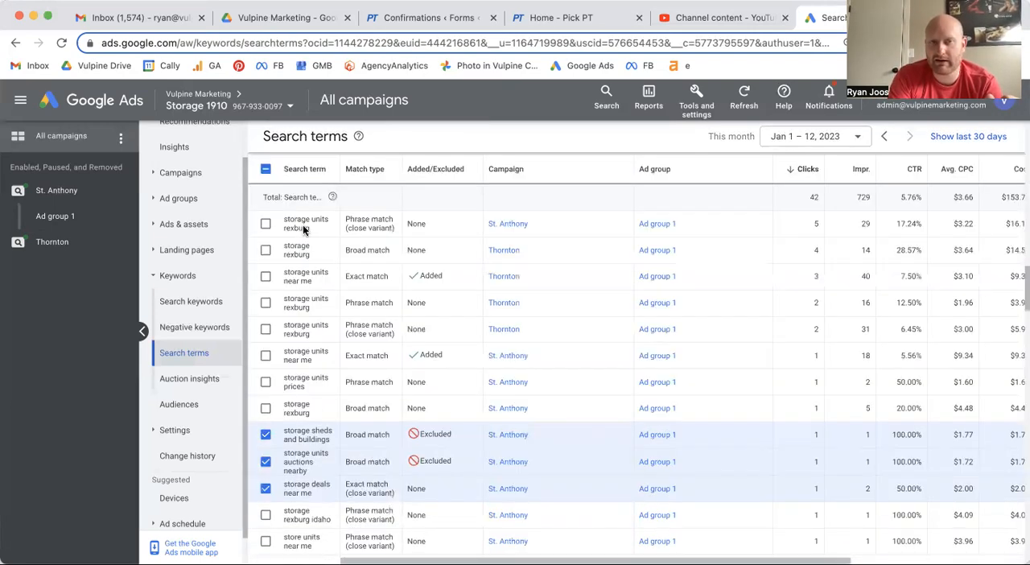
scroll(303, 230, "up", 3)
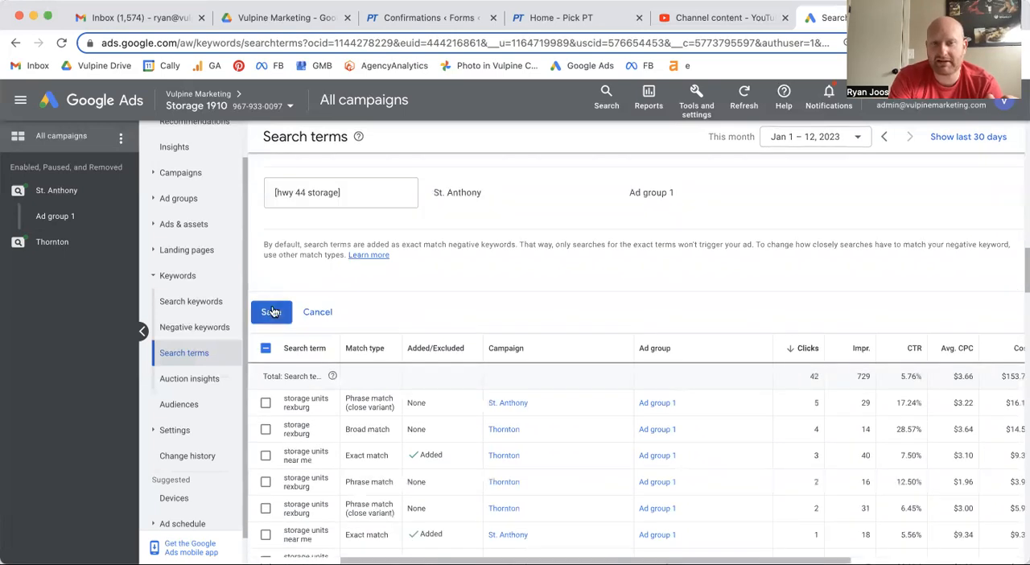
left_click(271, 310)
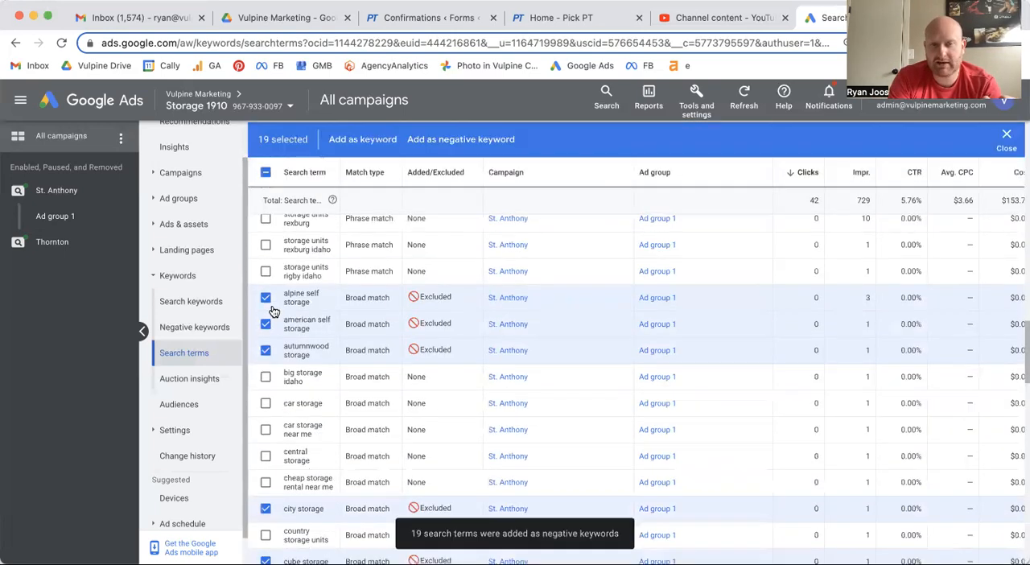
scroll(483, 362, "up", 10)
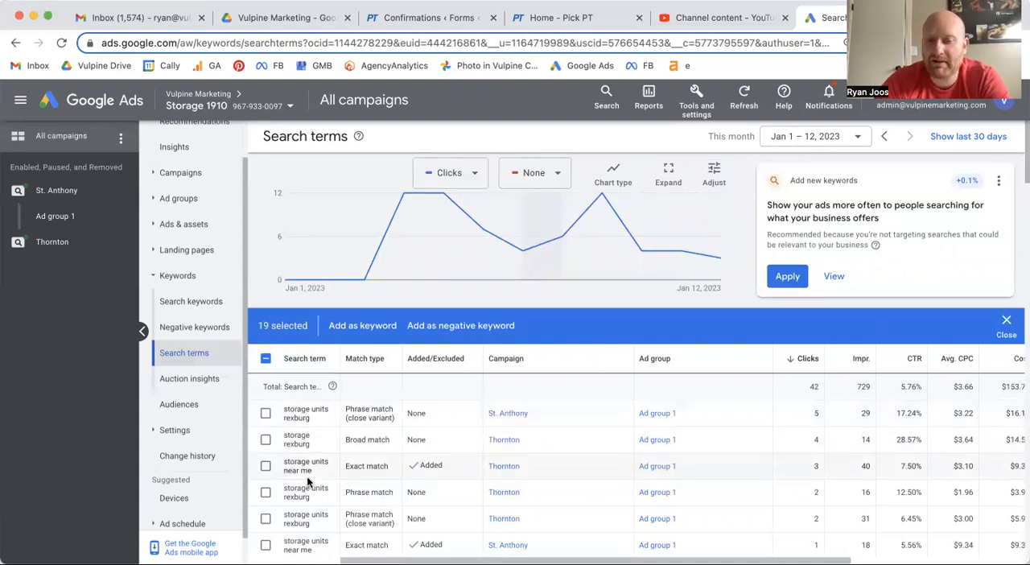
scroll(306, 474, "down", 6)
scroll(307, 473, "down", 1)
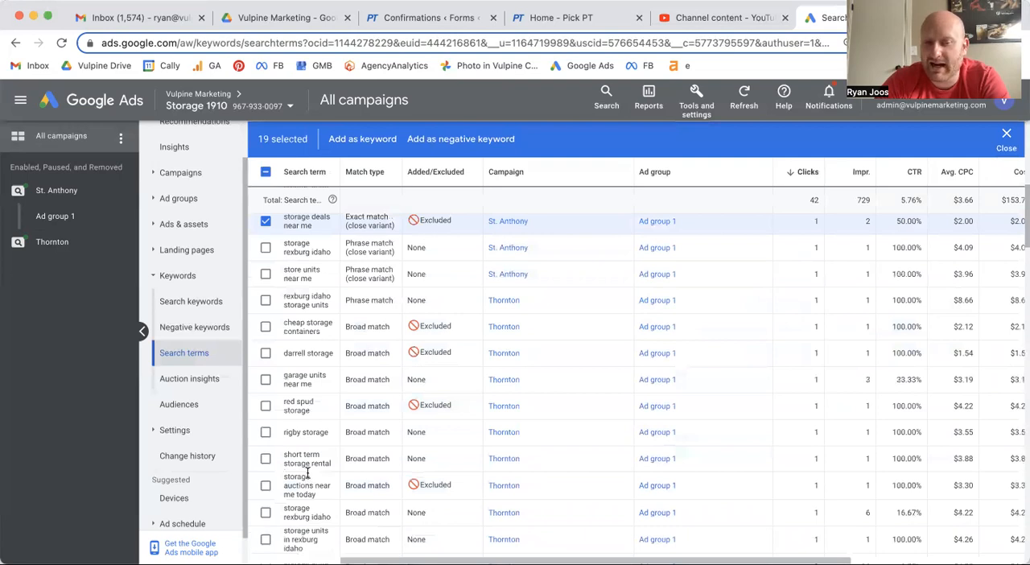
scroll(306, 475, "down", 1)
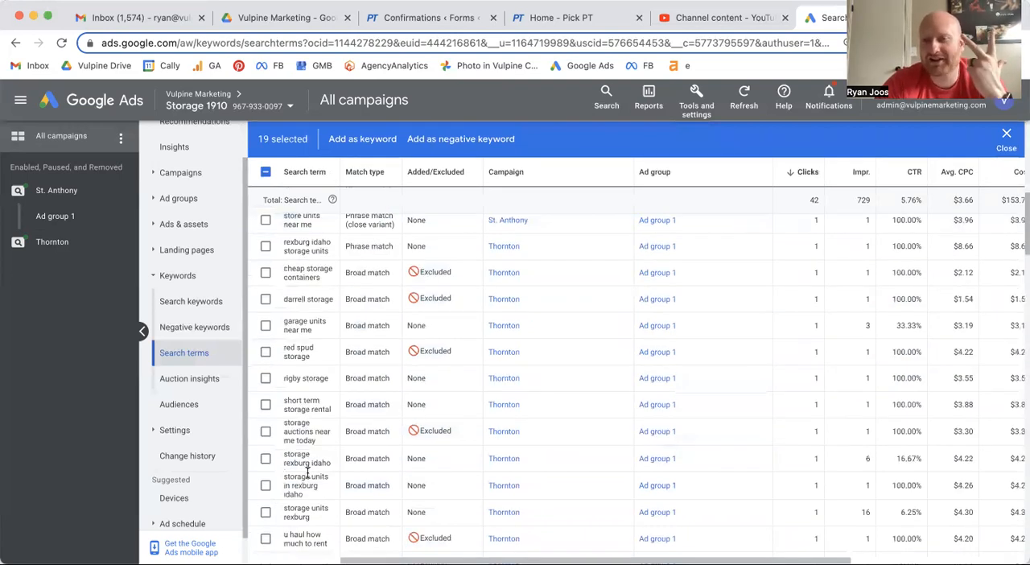